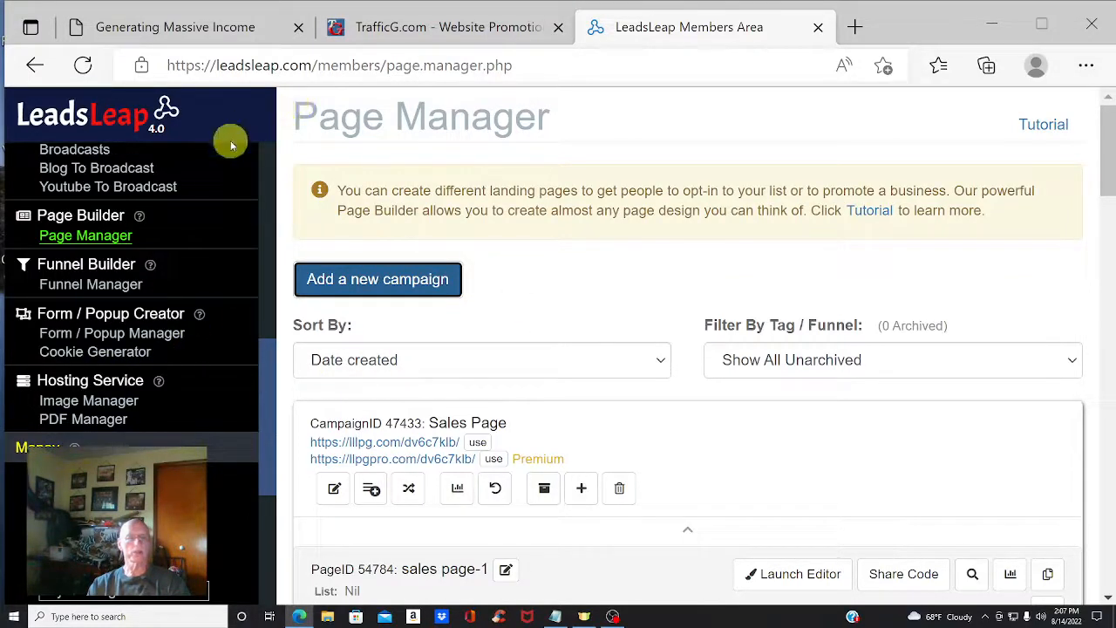
- Add a new campaign in Page Manager, entering the owner's name as the campaign name
click(101, 238)
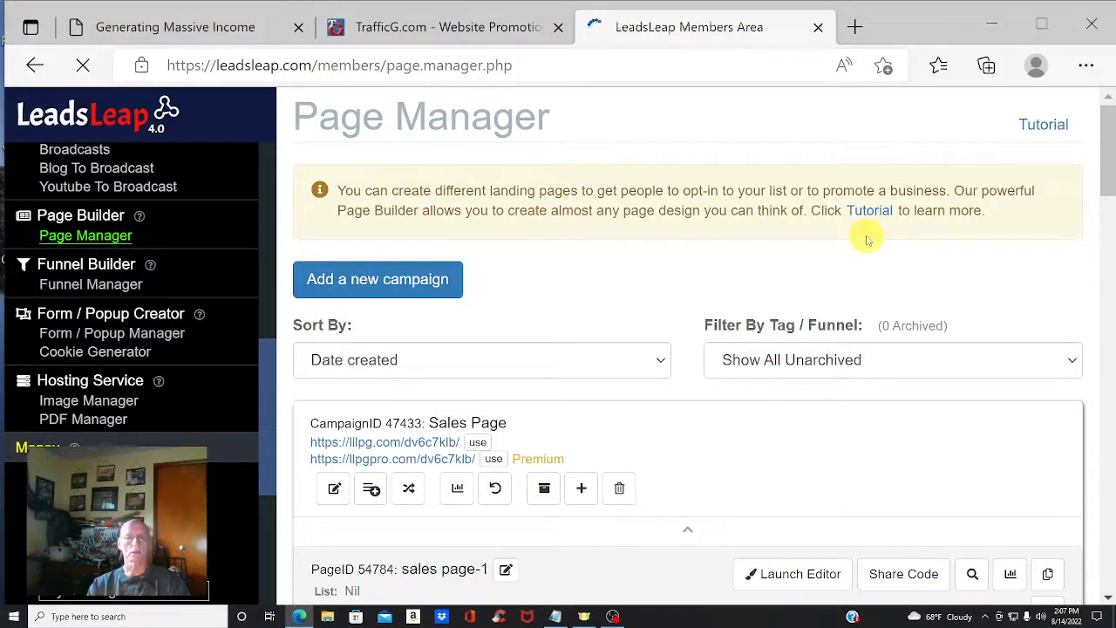
click(398, 281)
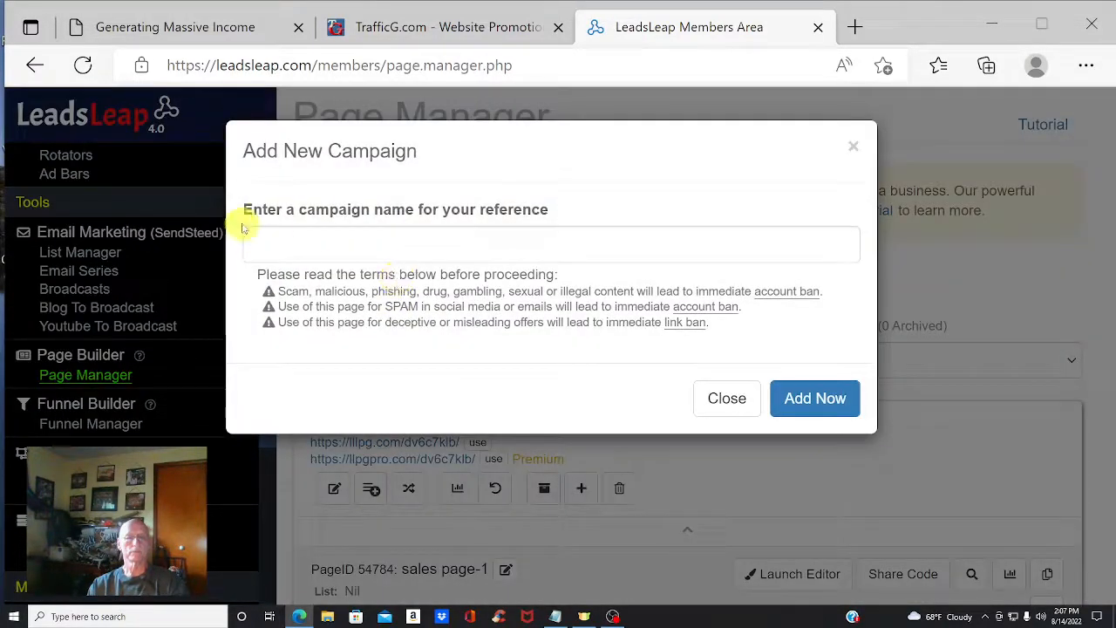
click(305, 241)
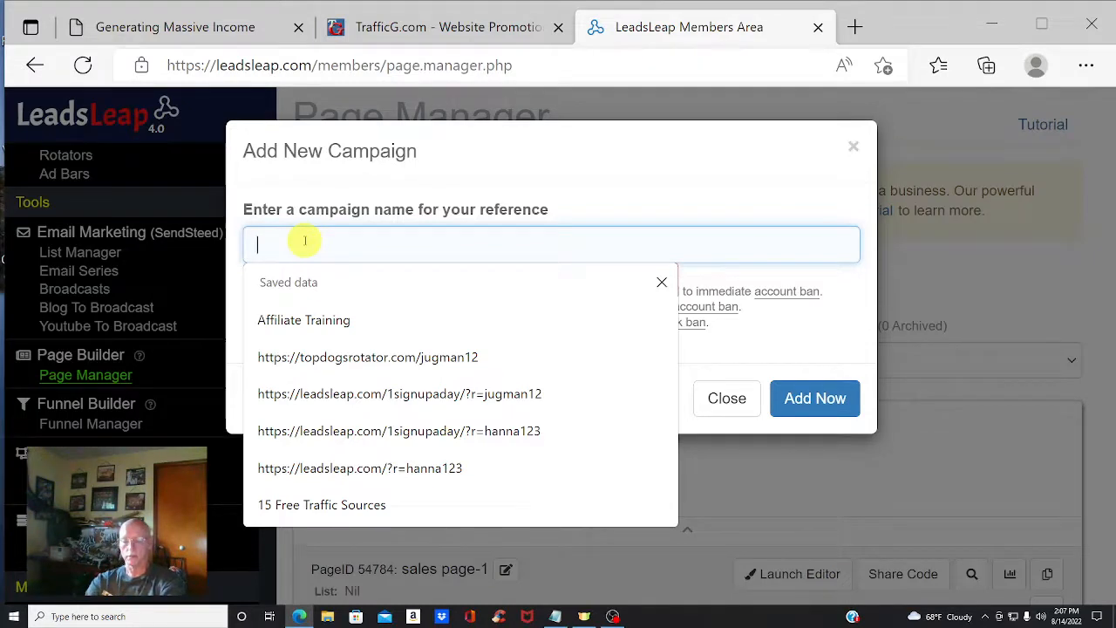
text(hanna)
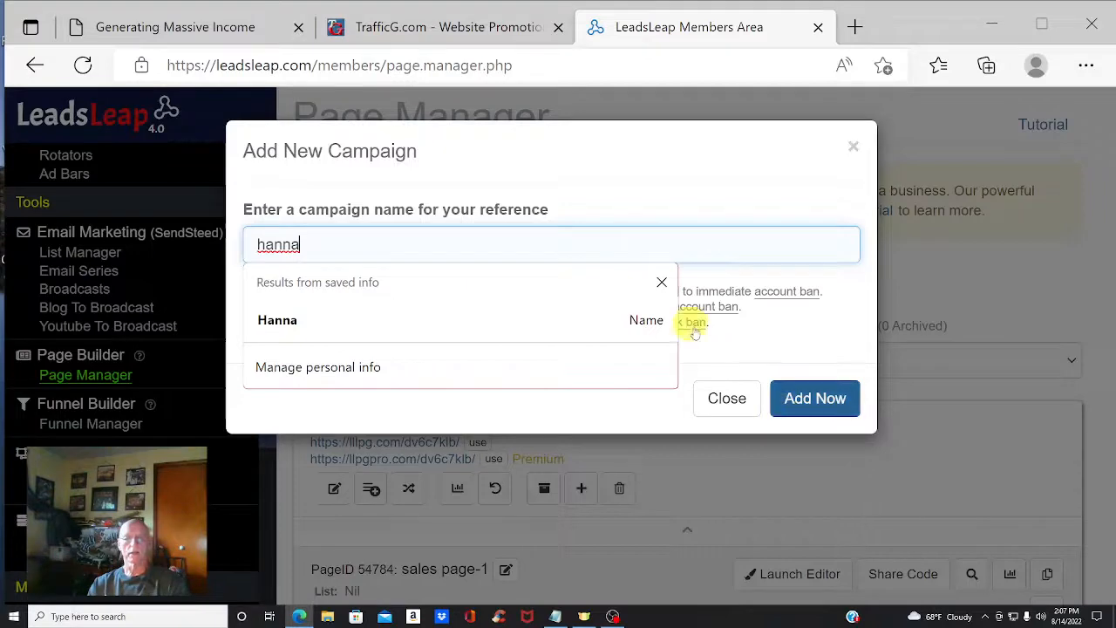
click(828, 405)
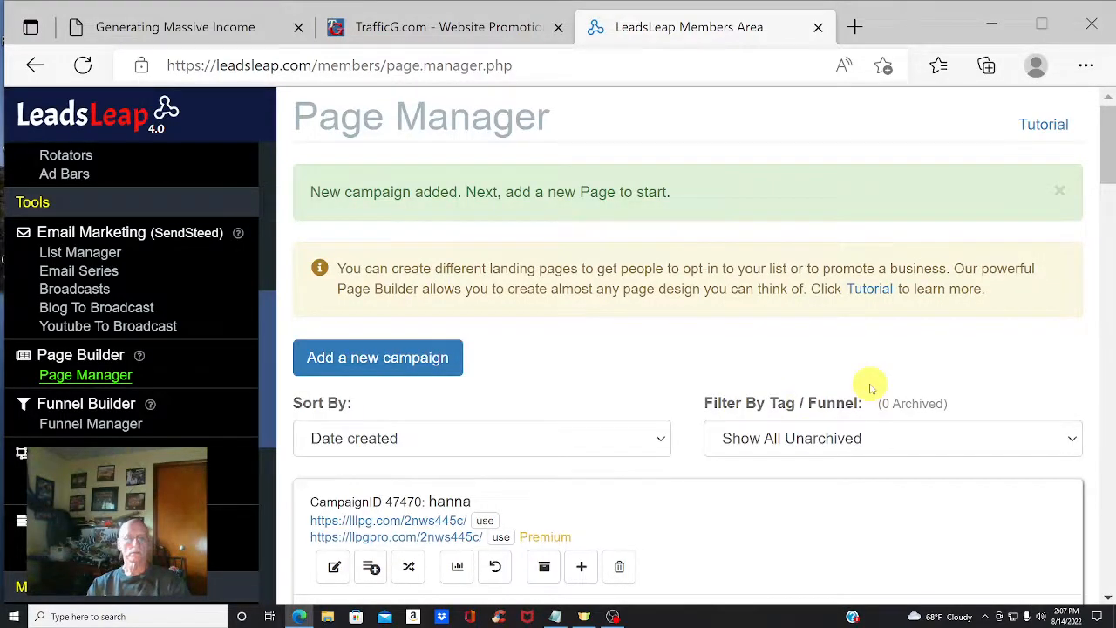
- Add a blank page to the newly created campaign
scroll(450, 261, down, 3)
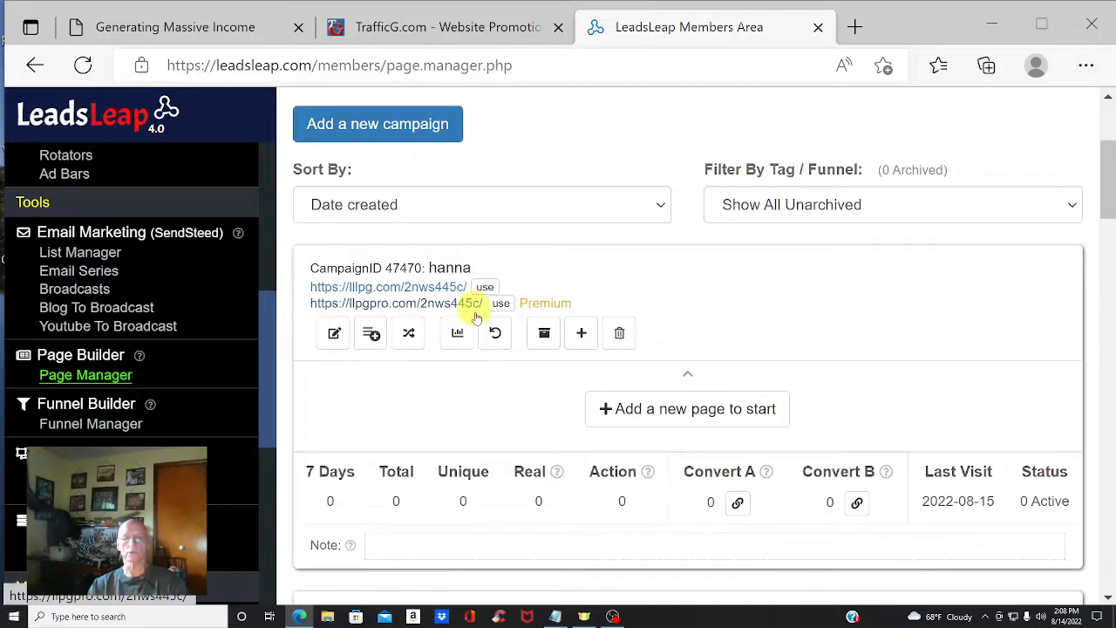
click(695, 417)
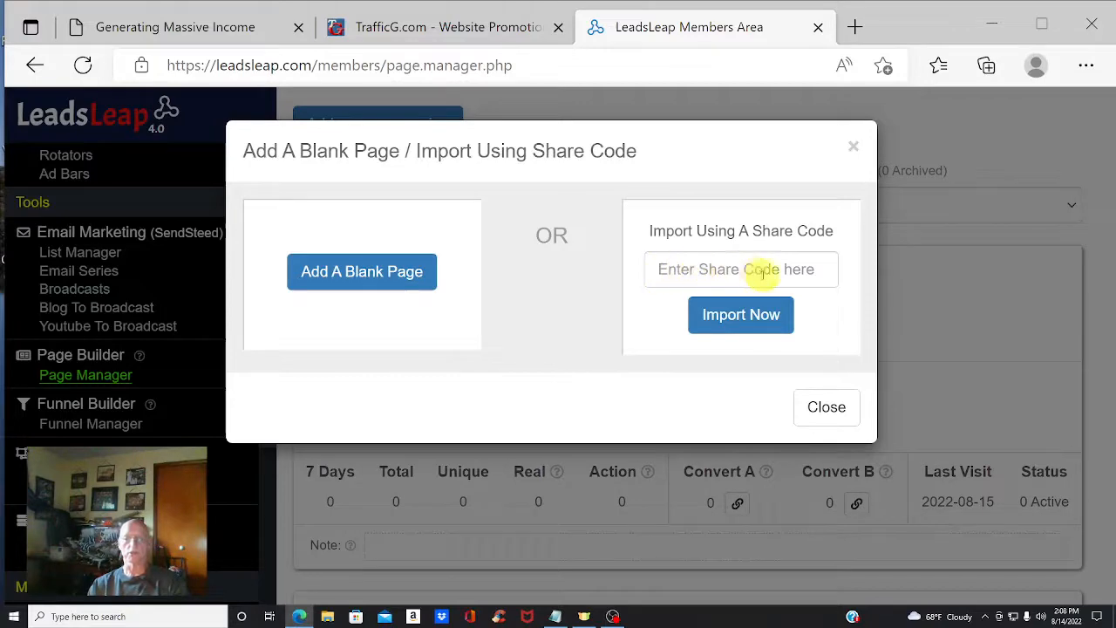
click(363, 277)
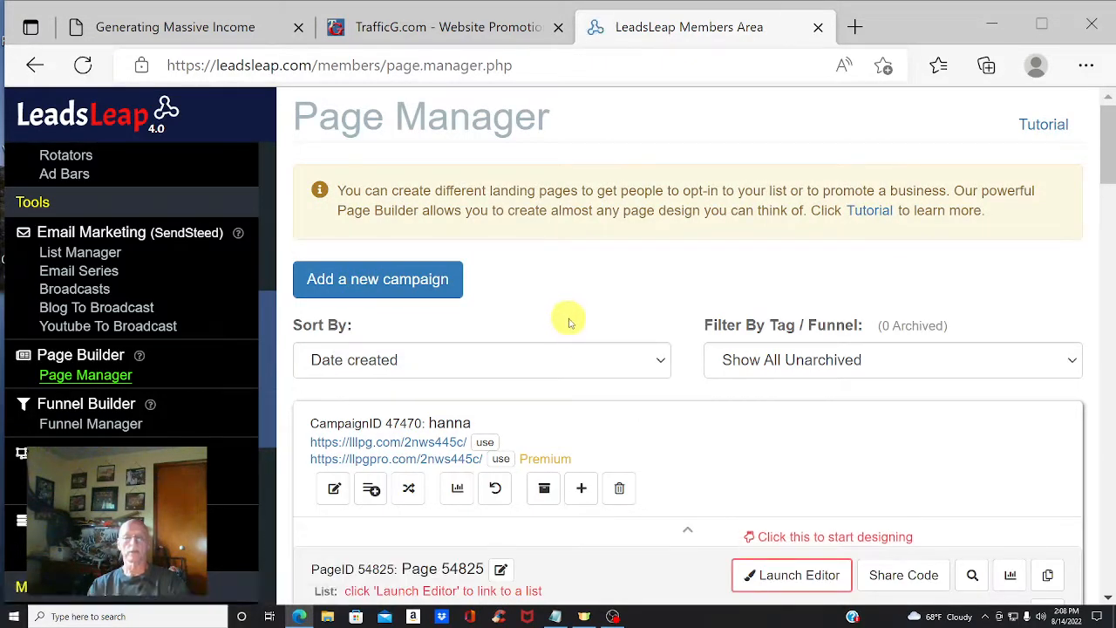
- Rename the new page to the campaign name followed by "-1"
scroll(562, 323, down, 2)
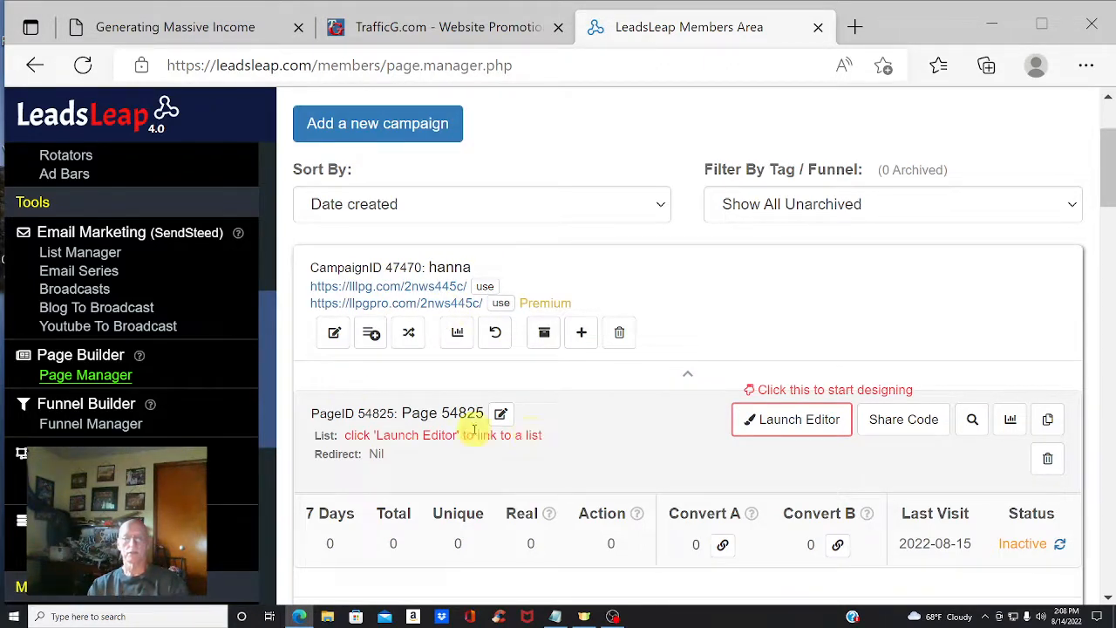
click(502, 417)
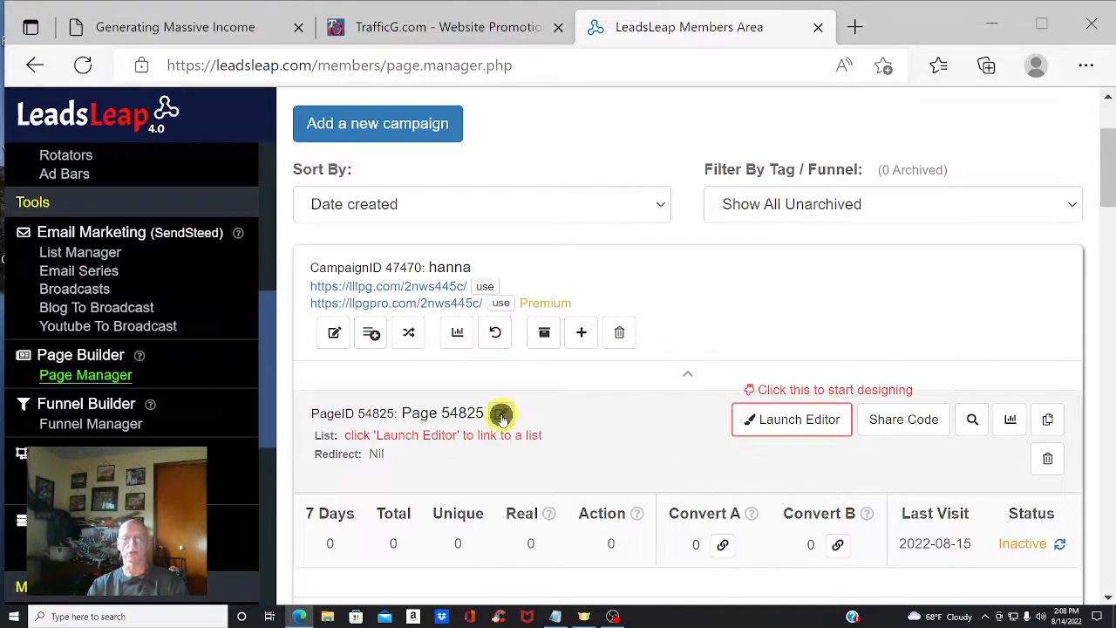
drag(354, 248, 217, 248)
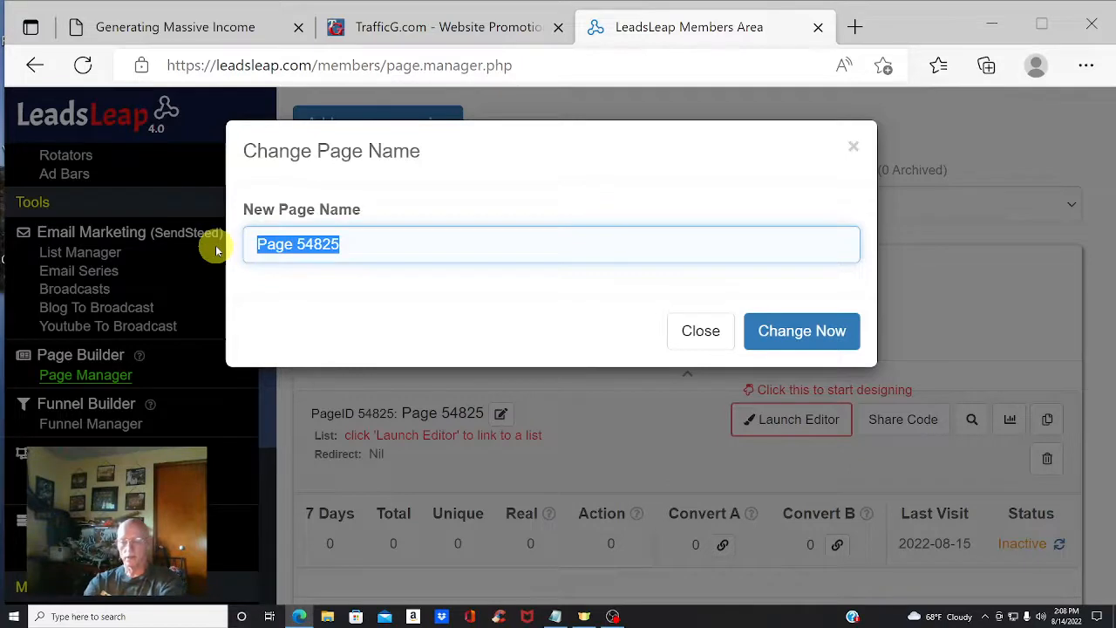
text(hanna)
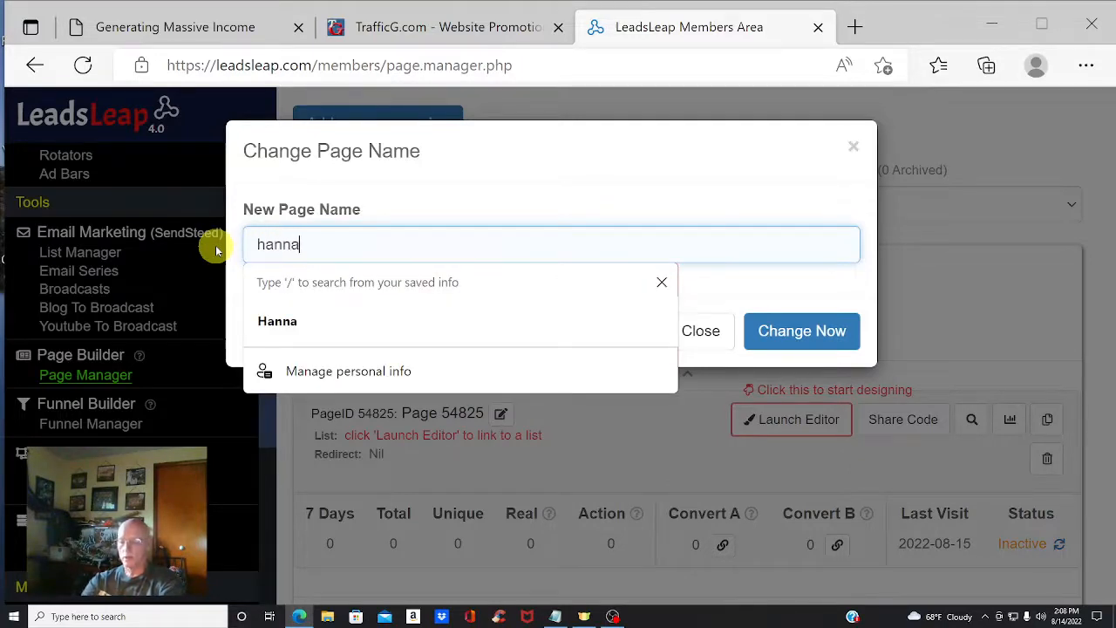
text(-1)
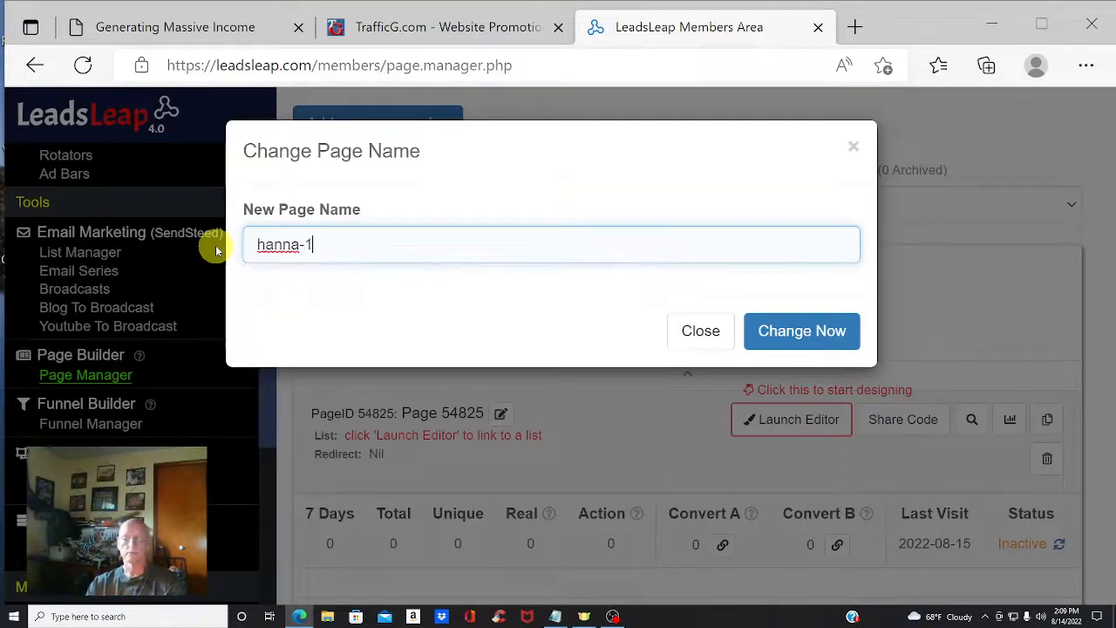
click(795, 343)
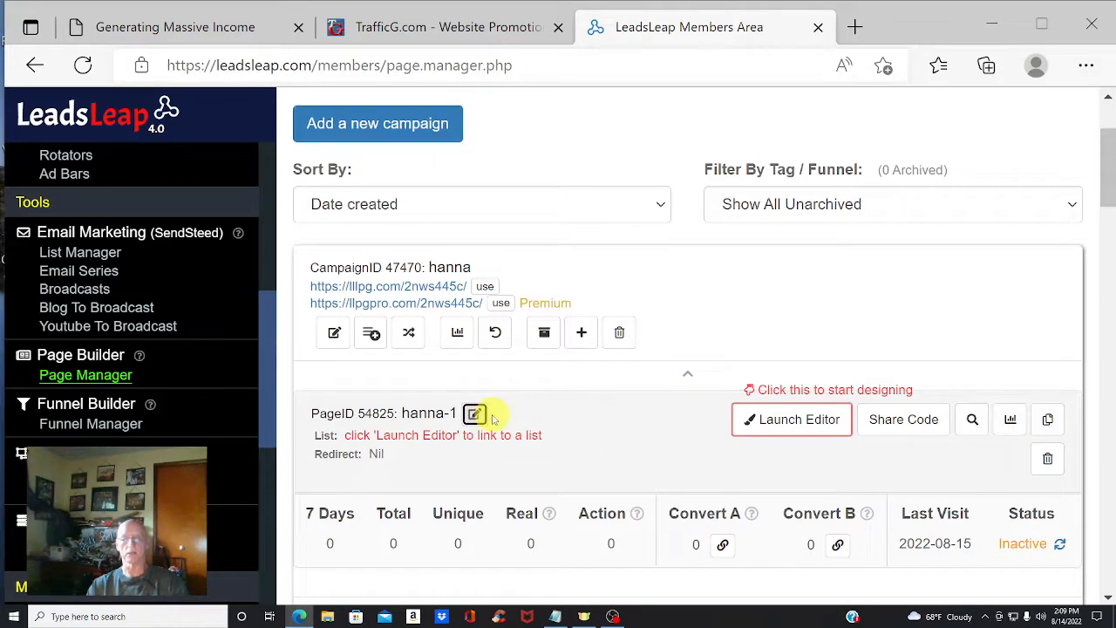
- Launch the editor for the renamed page and look through the opt-in page templates
click(793, 420)
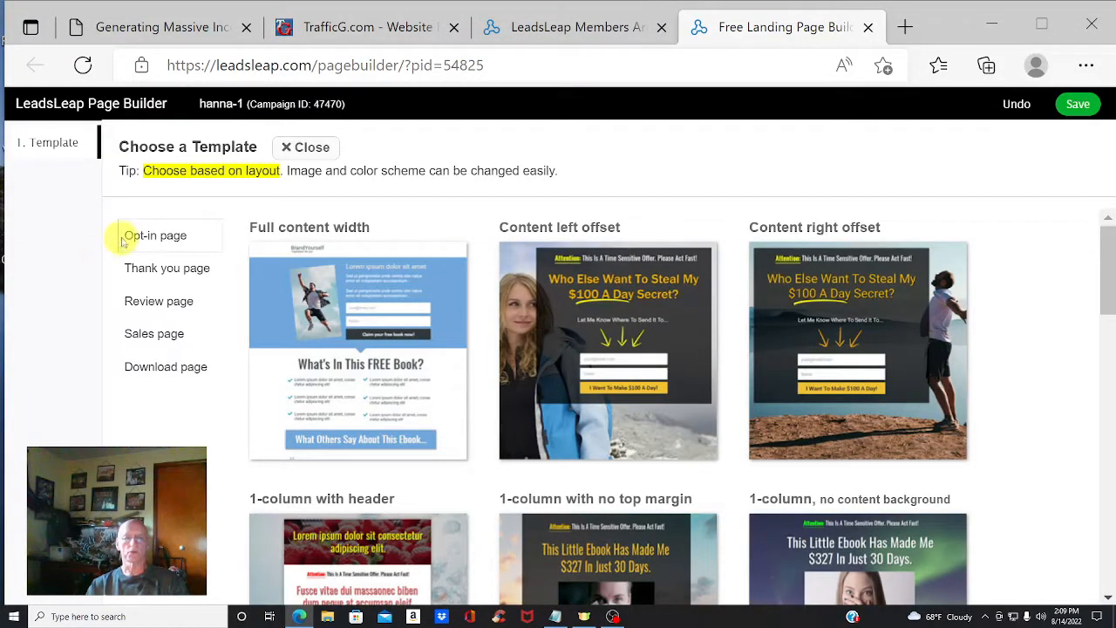
scroll(498, 340, down, 1)
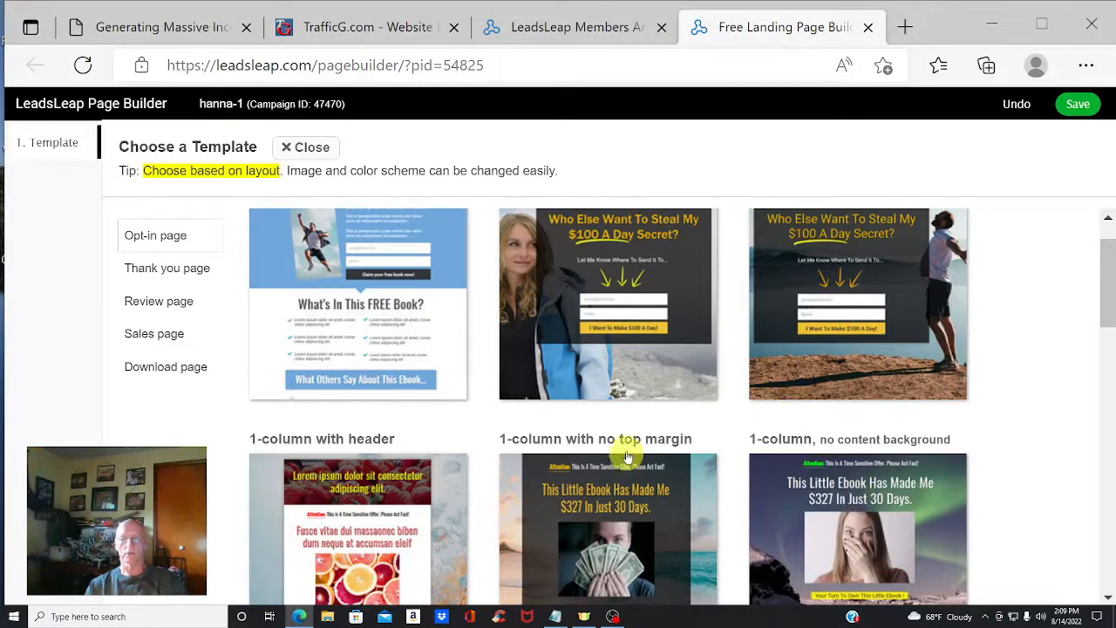
scroll(640, 334, down, 2)
scroll(704, 319, up, 2)
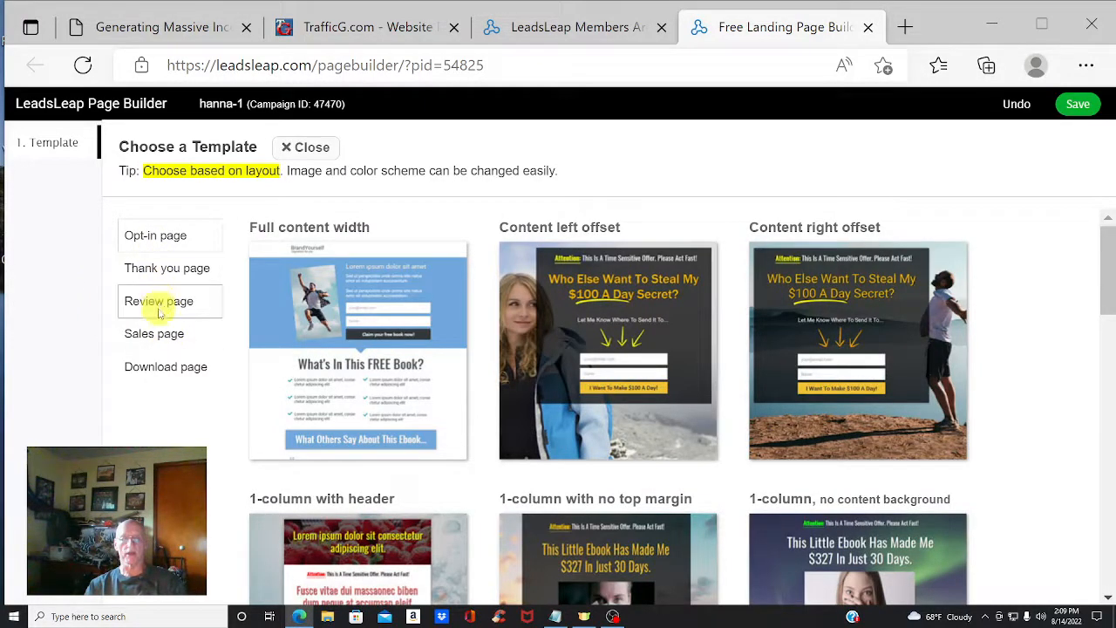
- Compare the sales and review page templates, and apply the "1-column with optin" review template
click(158, 340)
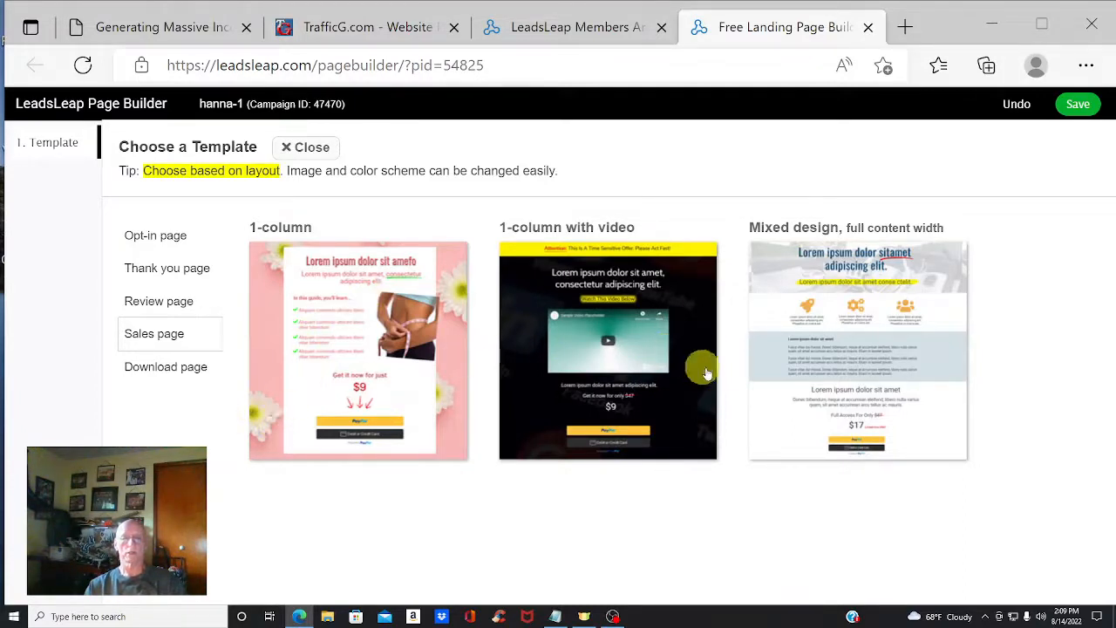
click(160, 300)
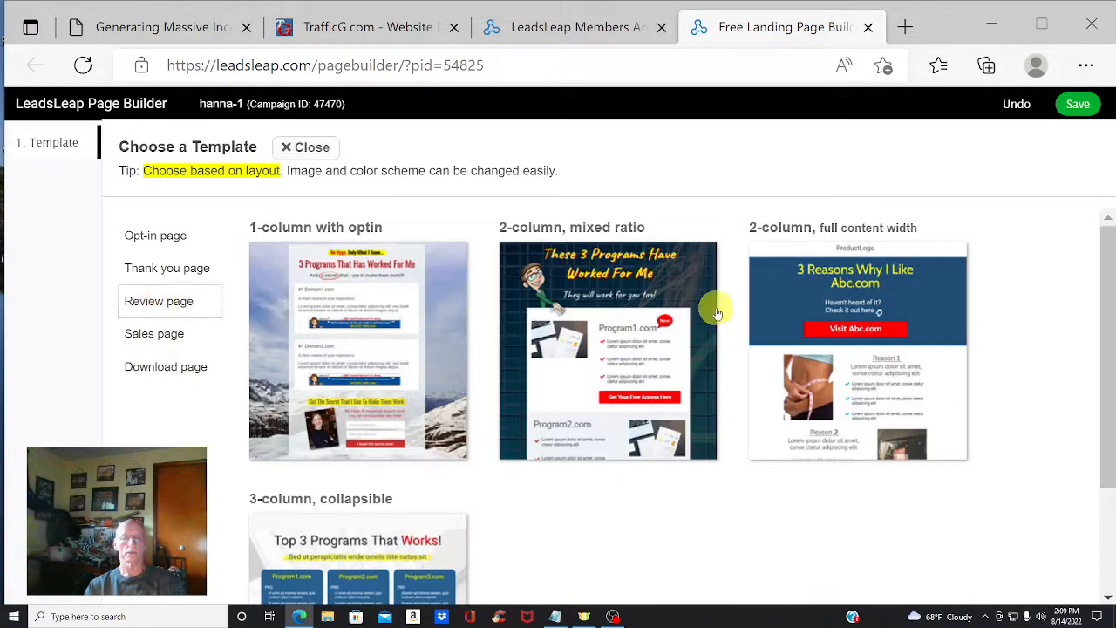
scroll(718, 319, down, 2)
scroll(723, 328, up, 2)
click(347, 332)
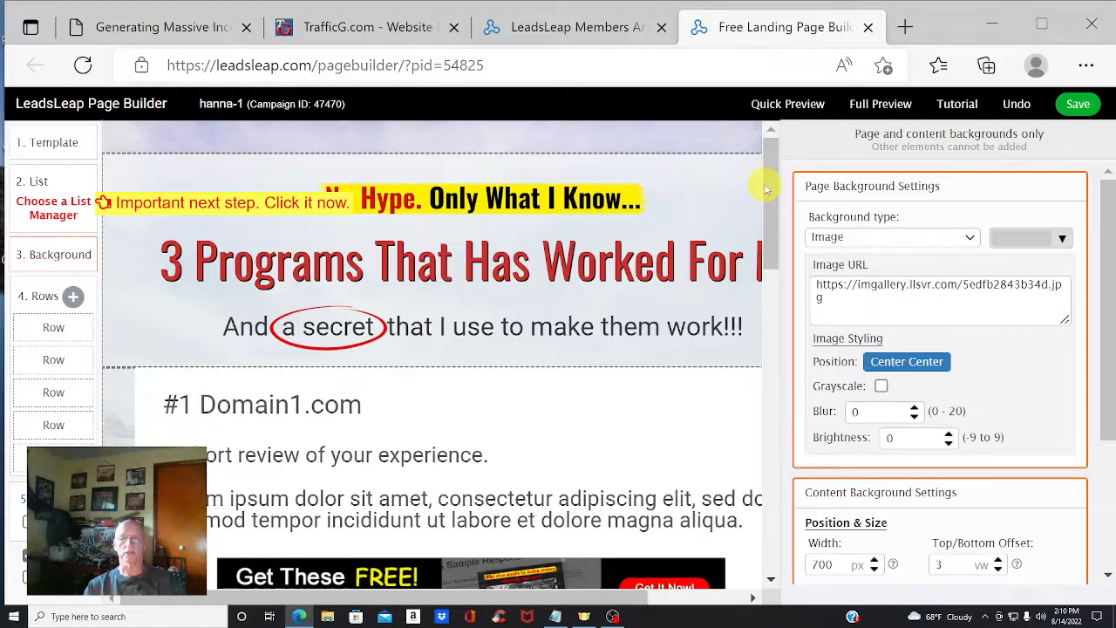
- Delete the sample review text beneath the "#1 Domain1.com" heading
scroll(766, 188, down, 3)
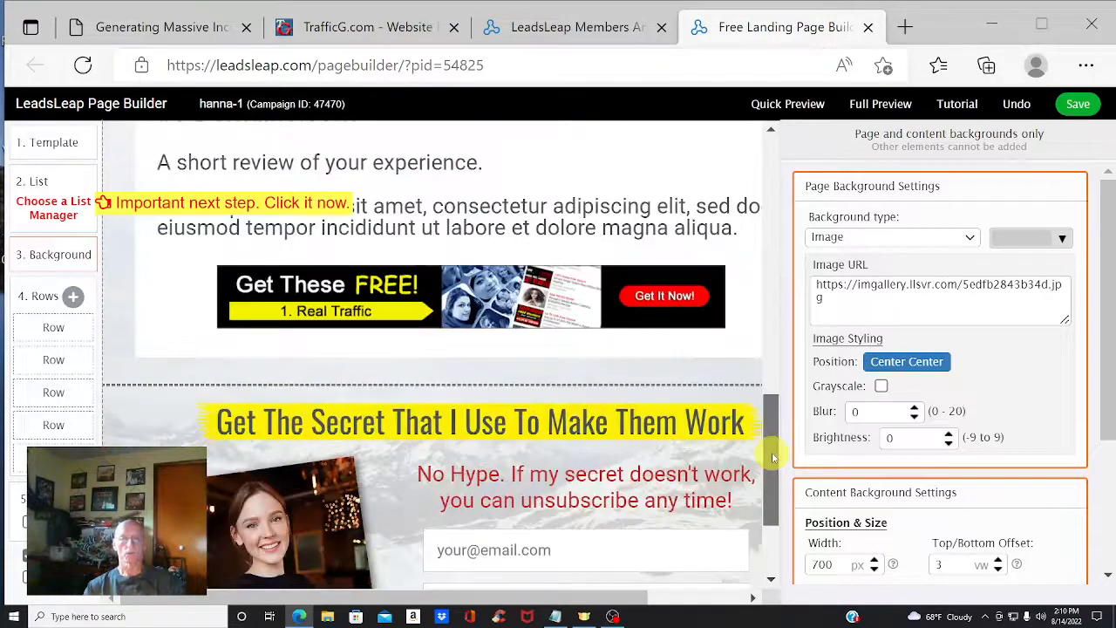
scroll(771, 452, up, 3)
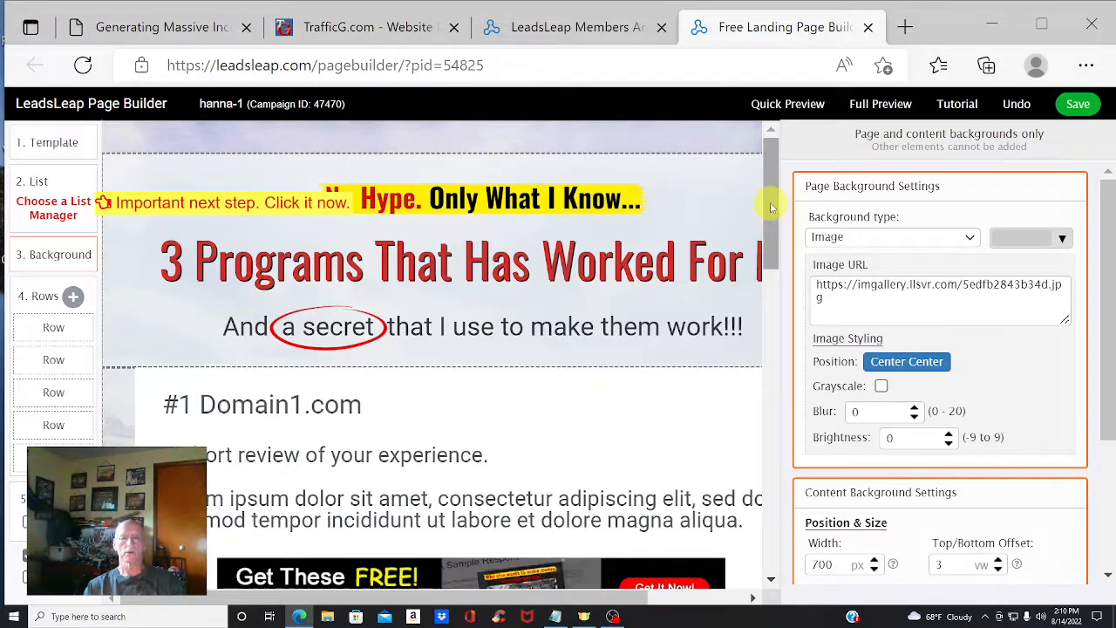
drag(771, 208, 773, 258)
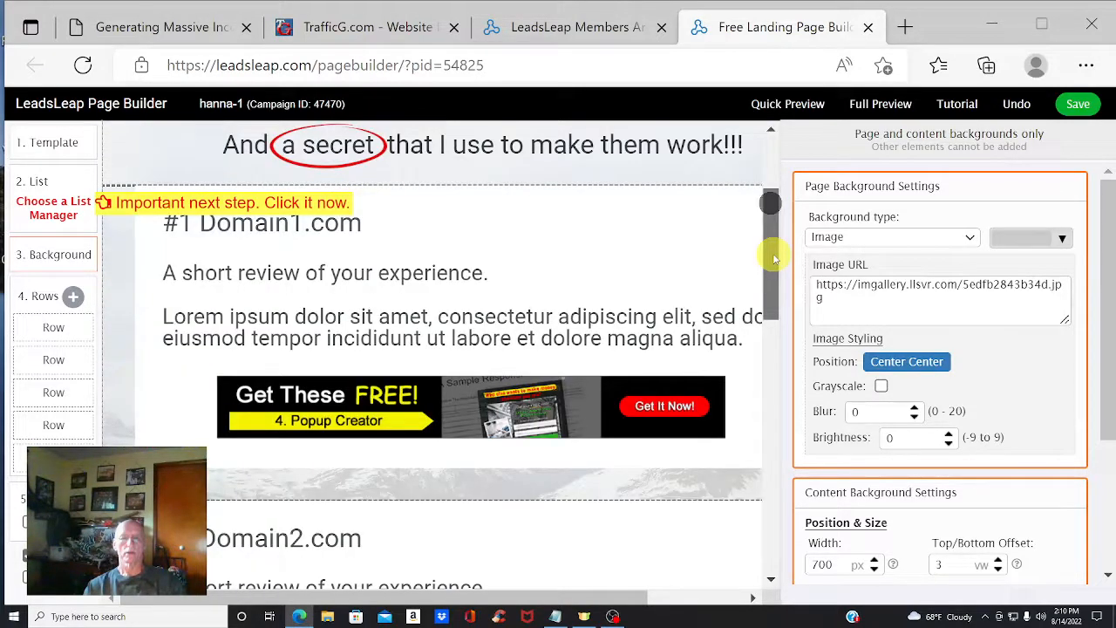
click(407, 225)
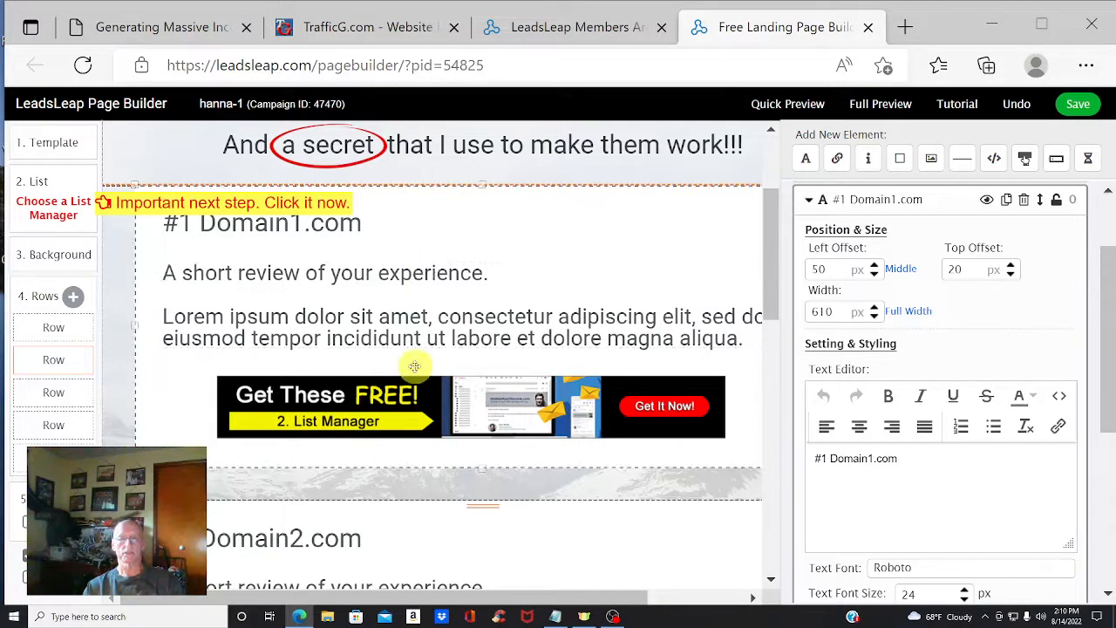
click(428, 293)
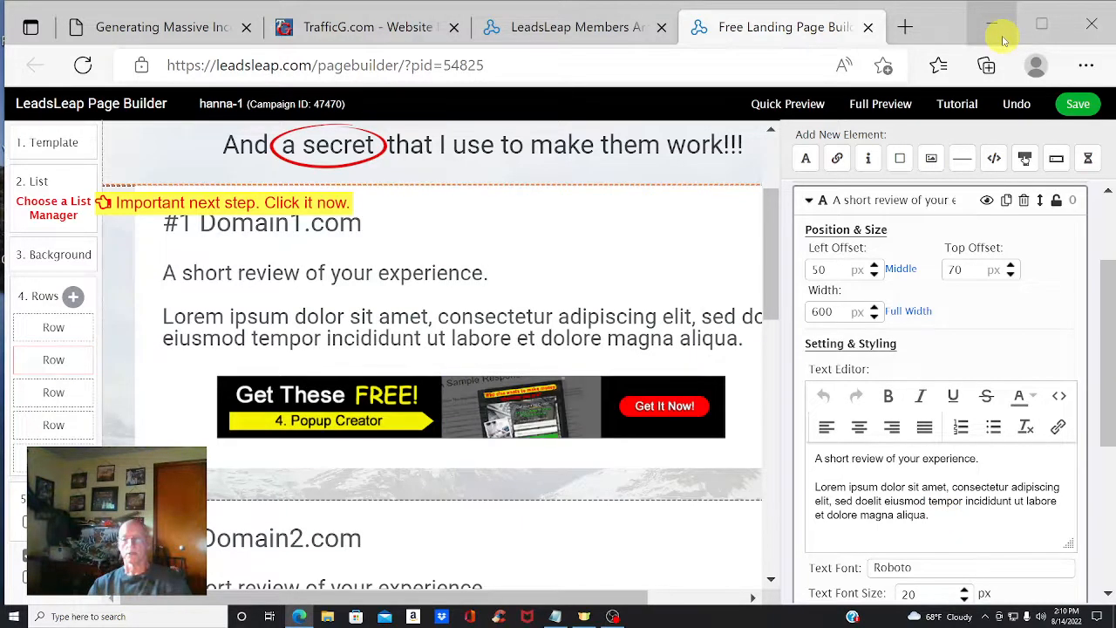
click(935, 522)
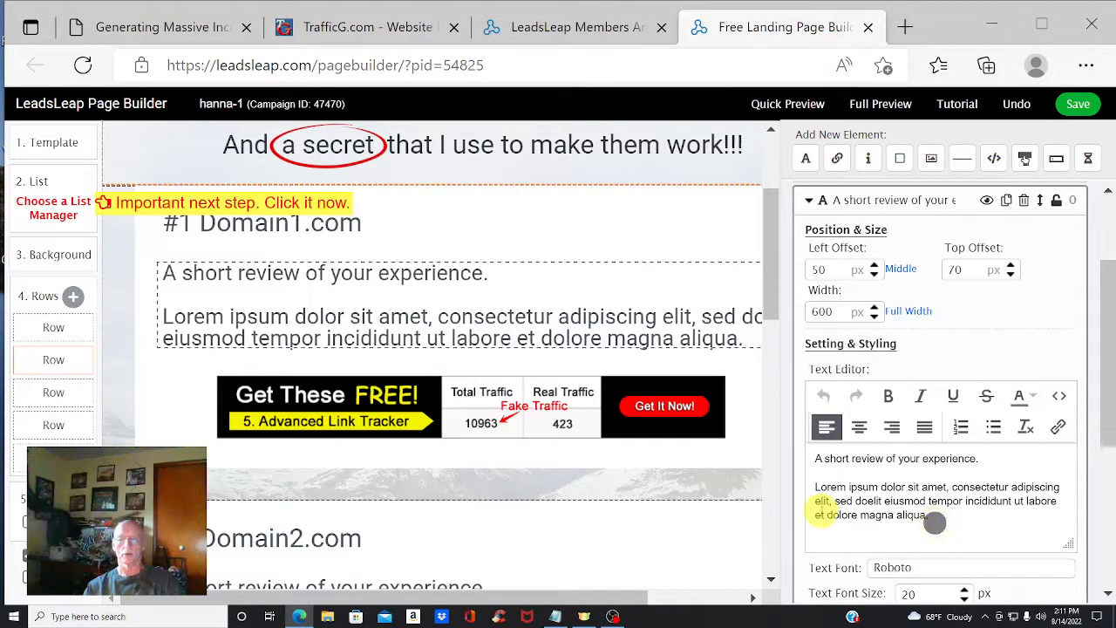
drag(934, 521, 797, 455)
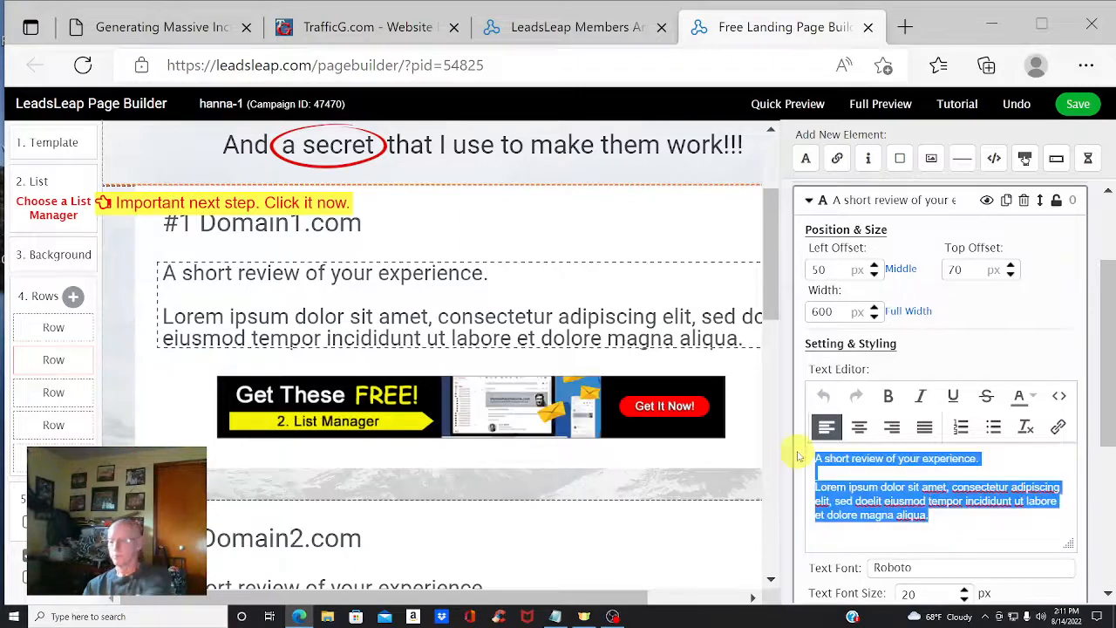
key(Delete)
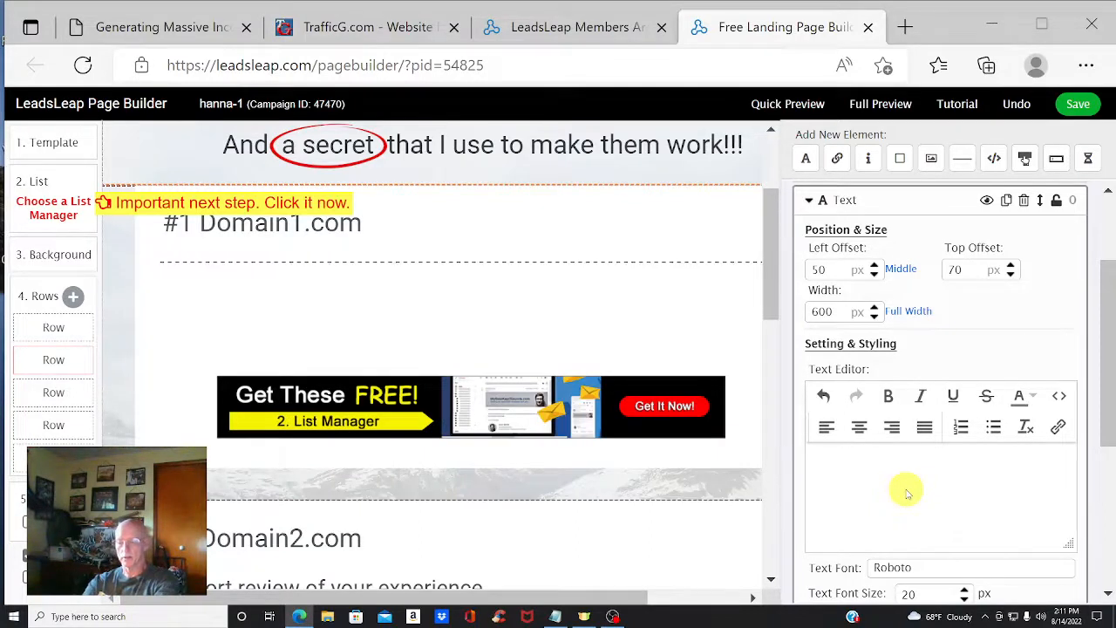
text(jim)
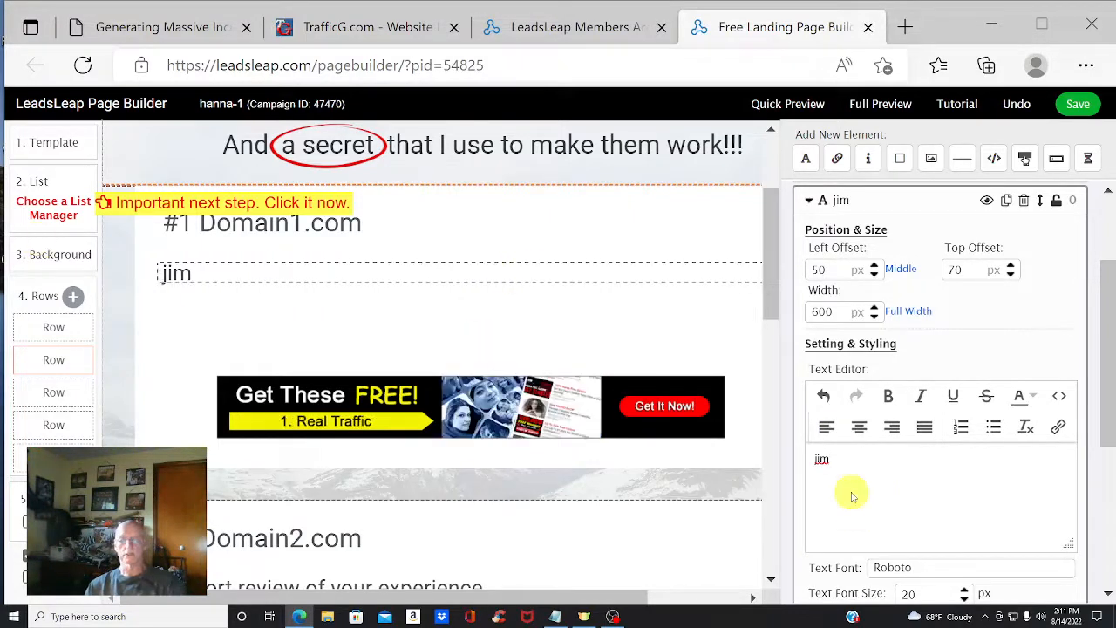
key(BackSpace)
key(BackSpace)
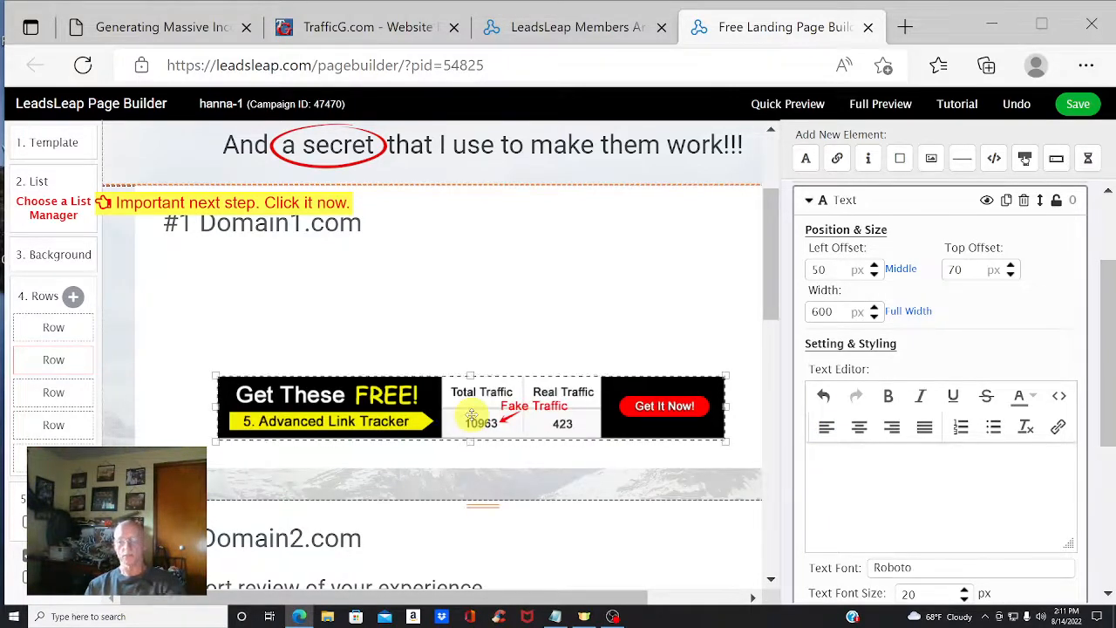
- Select the banner under "#1 Domain1.com", switch to TrafficG and open the Banners page from its Refer Others promotion material
click(471, 414)
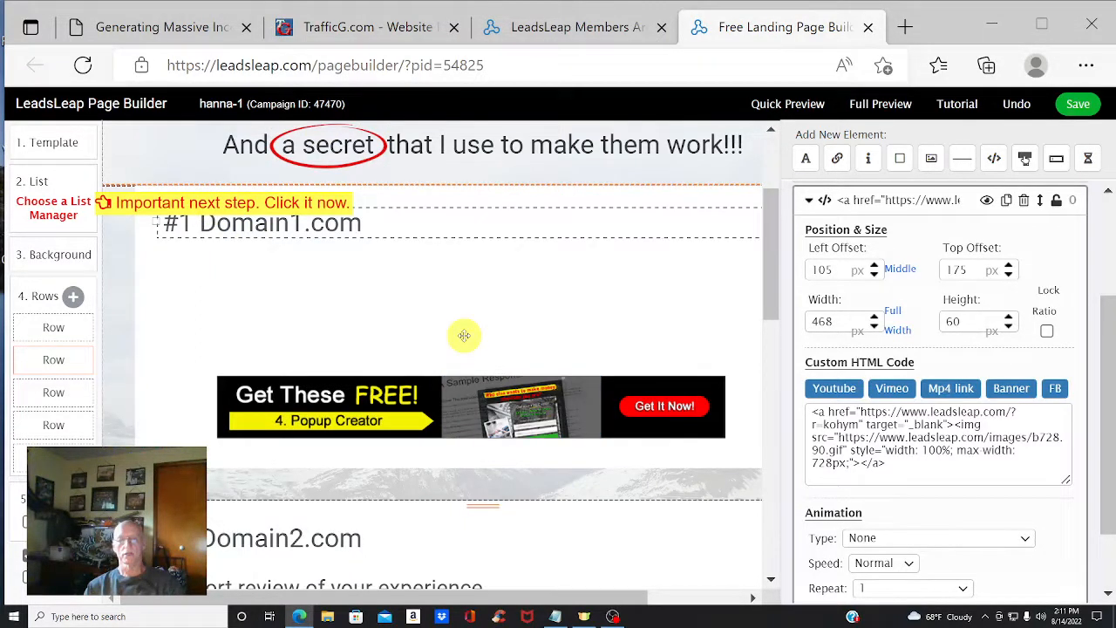
click(360, 29)
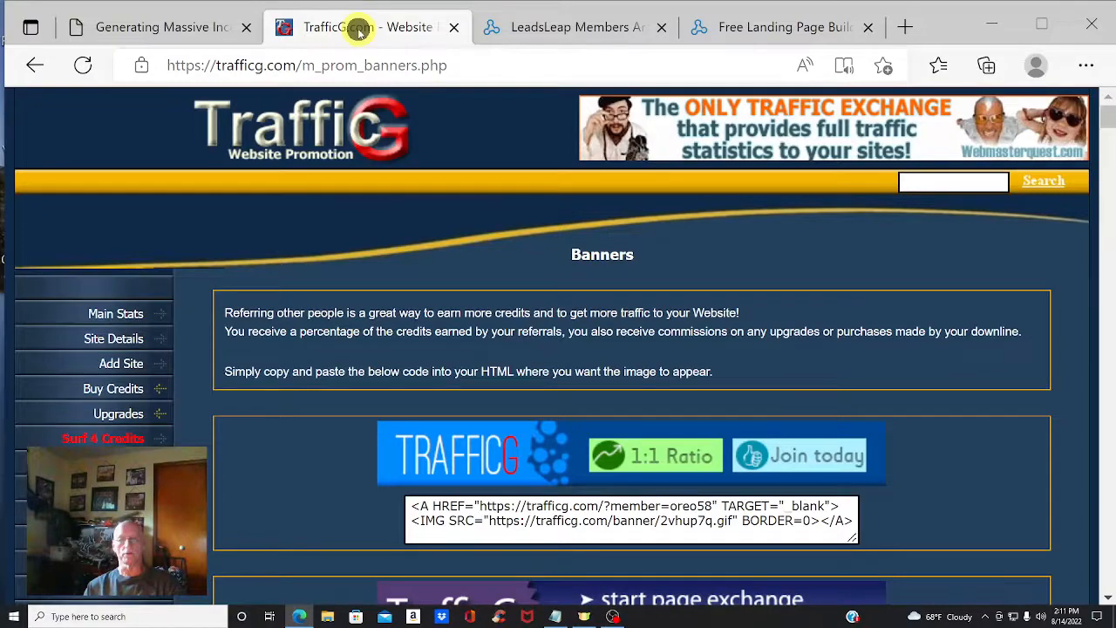
scroll(448, 279, down, 5)
scroll(451, 278, up, 1)
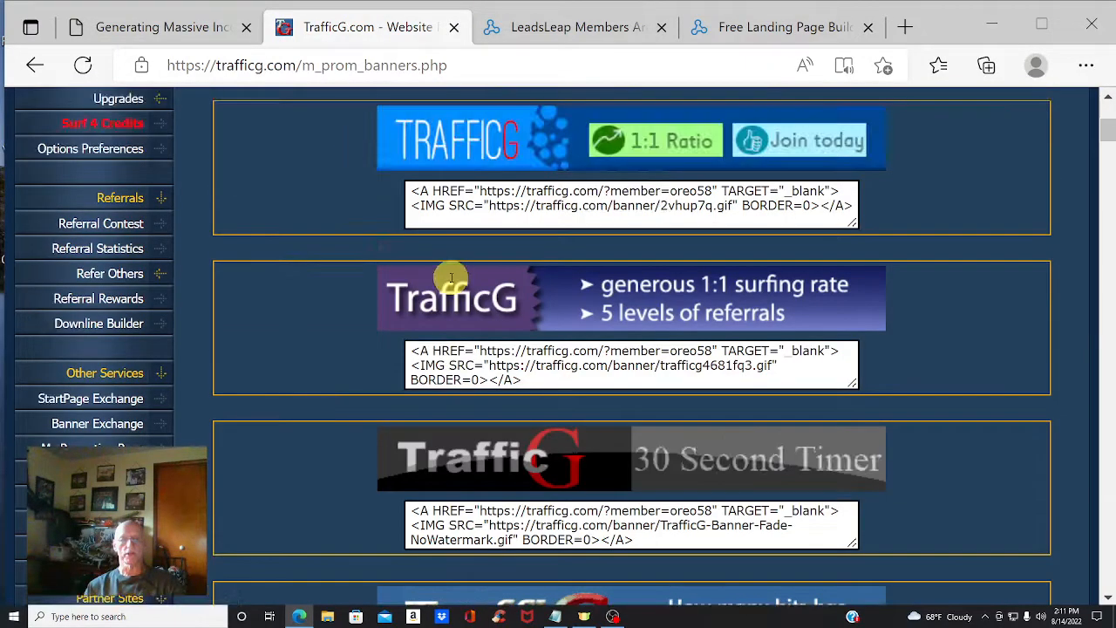
click(124, 277)
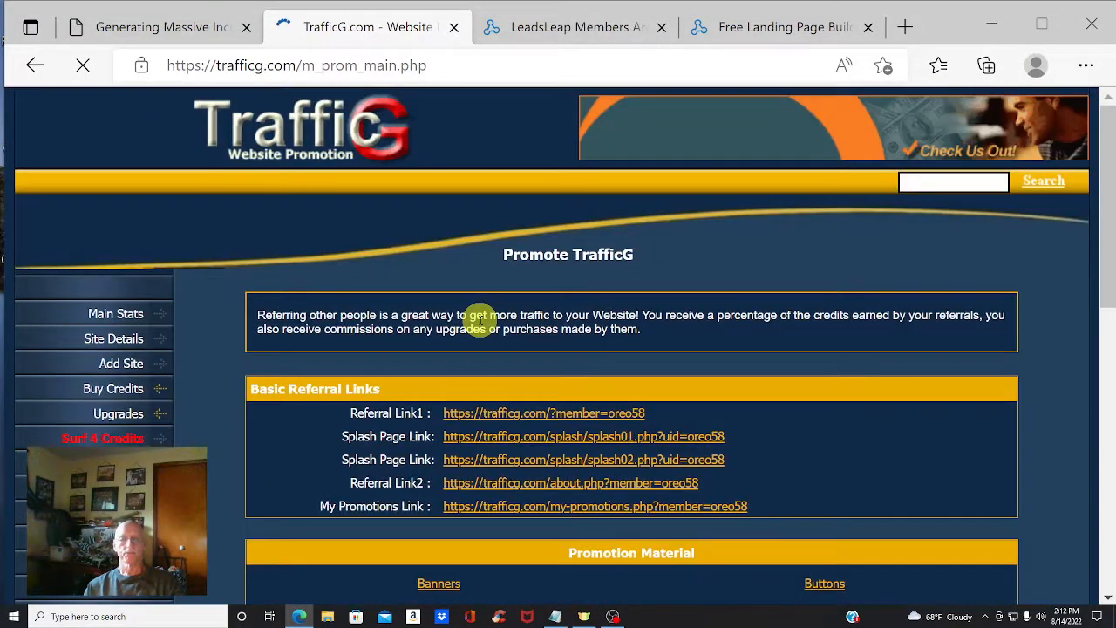
scroll(638, 399, down, 3)
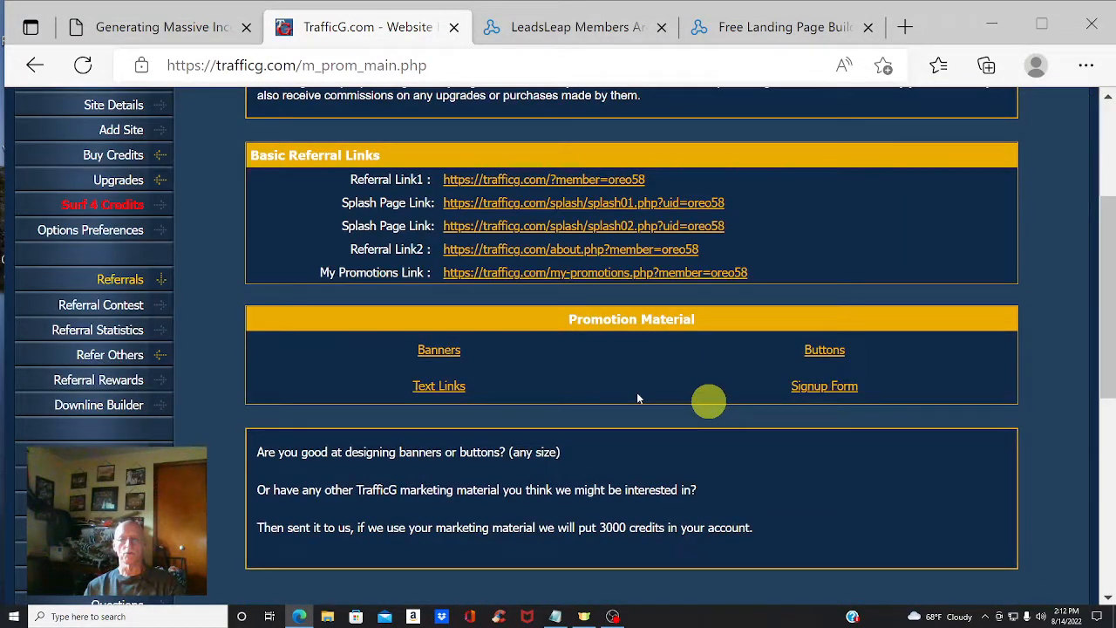
click(439, 351)
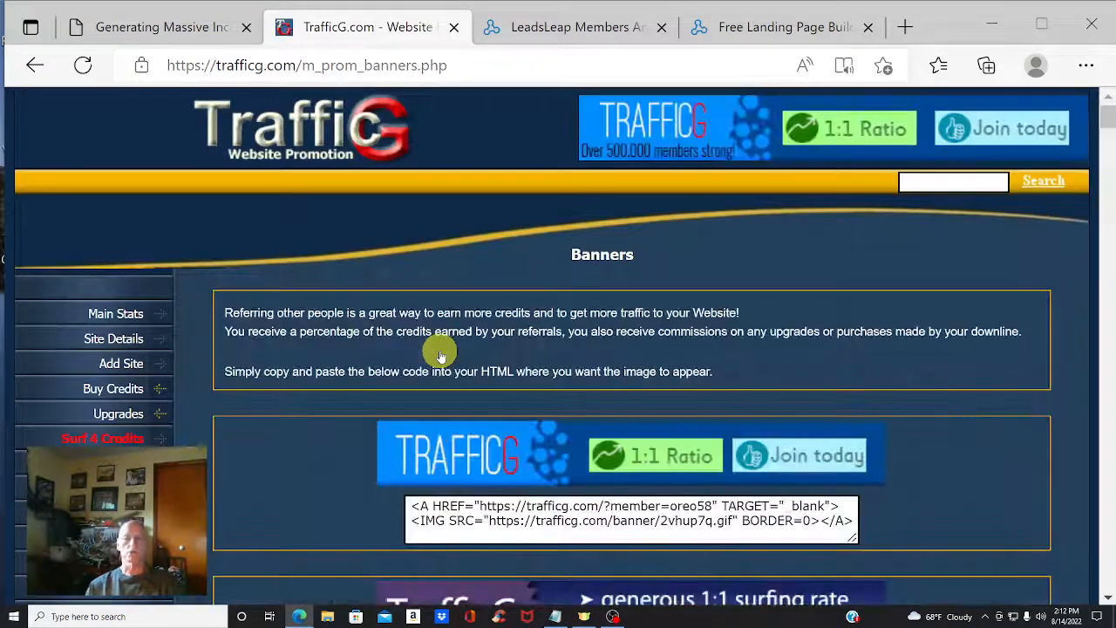
- Copy the full HTML code of the purple TrafficG banner that uses trafficg4681fq3.gif
scroll(802, 456, down, 4)
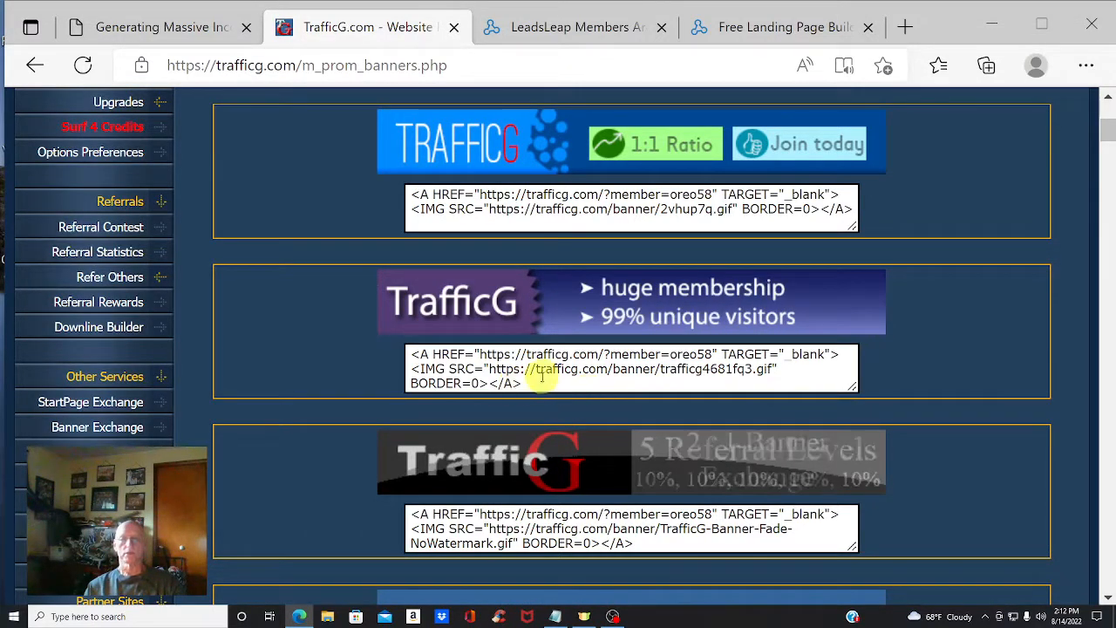
drag(541, 381, 378, 357)
right_click(501, 369)
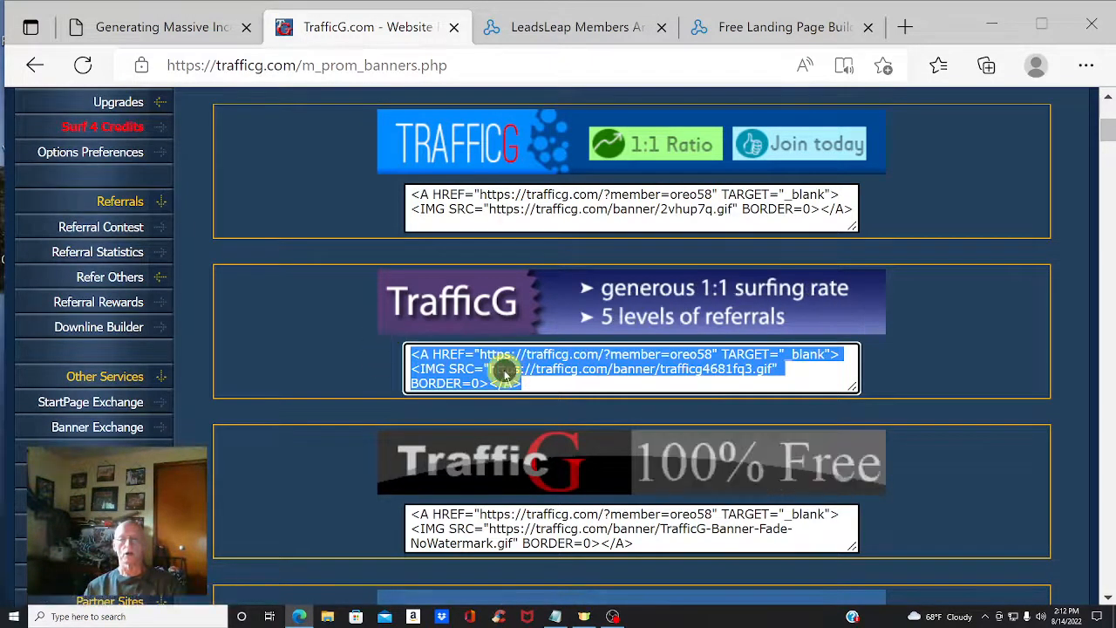
click(606, 99)
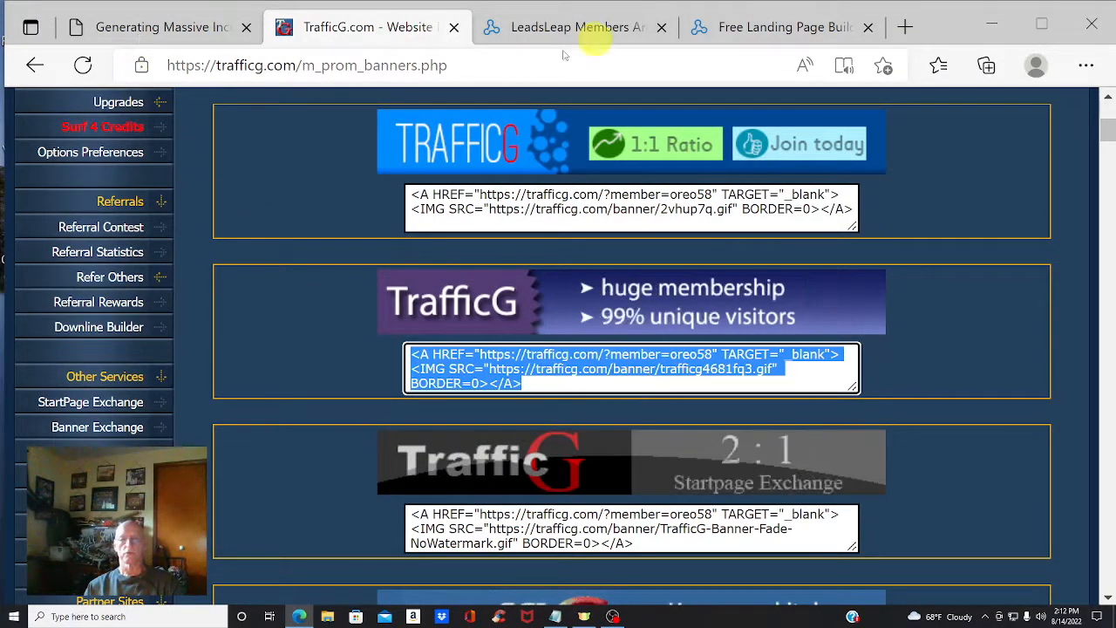
- In the LeadsLeap page builder, replace the custom HTML code of the banner under "#1 Domain1.com" with the copied TrafficG banner code
click(750, 29)
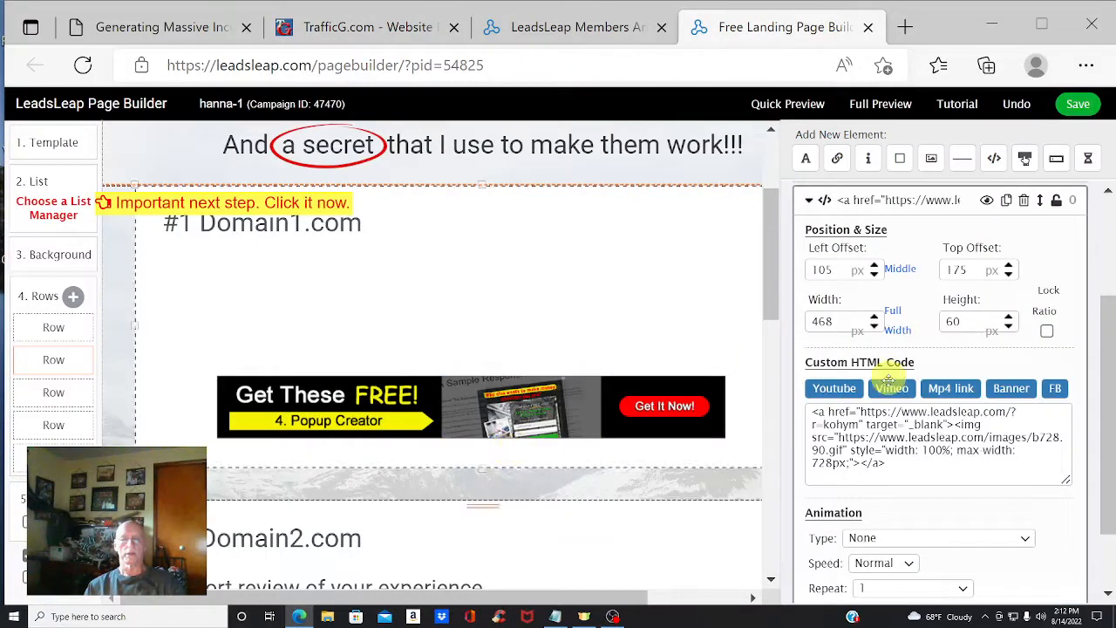
click(898, 463)
key(ctrl+a)
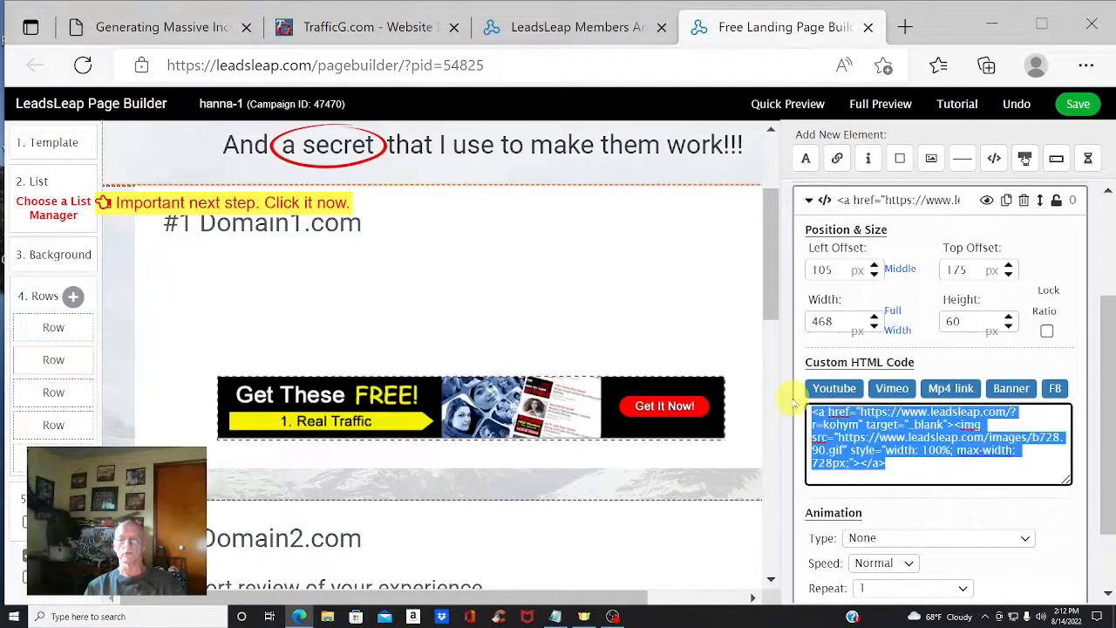
key(Delete)
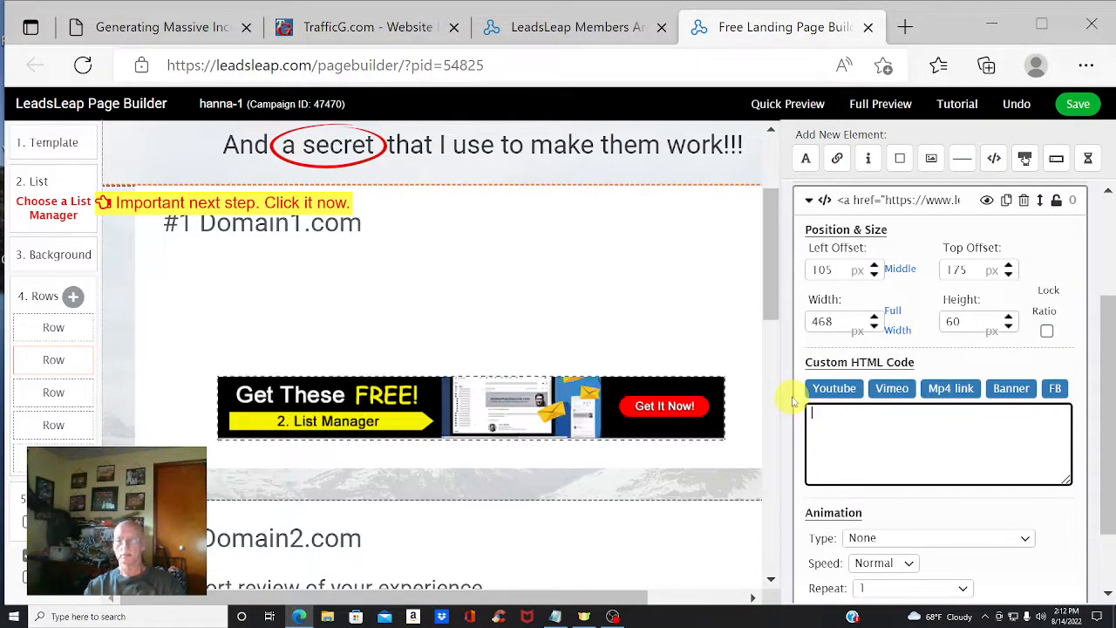
key(ctrl+v)
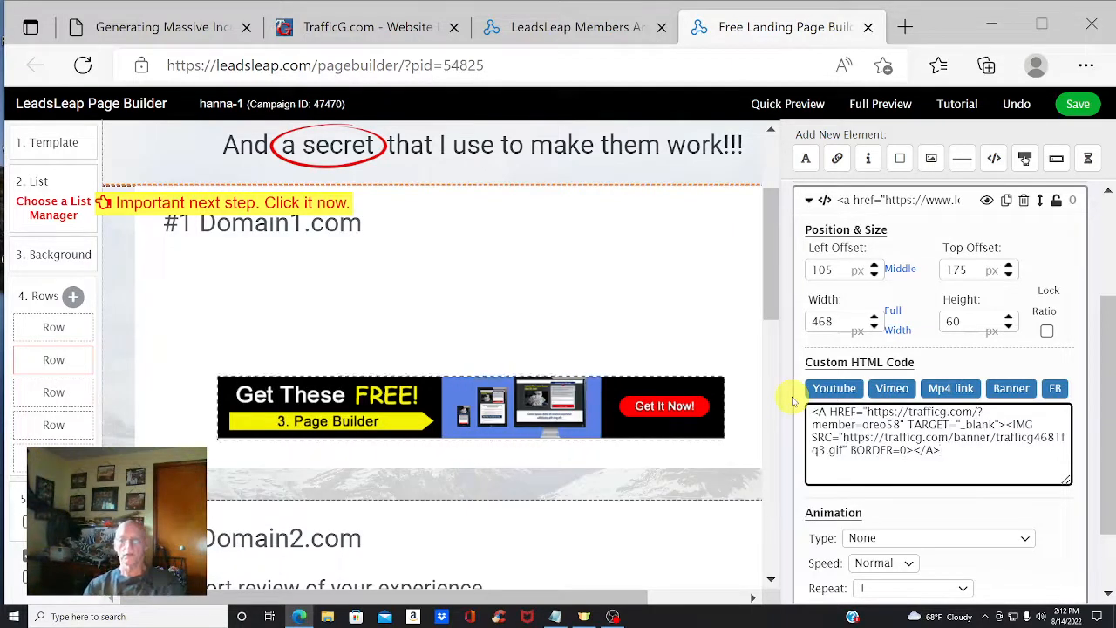
click(613, 280)
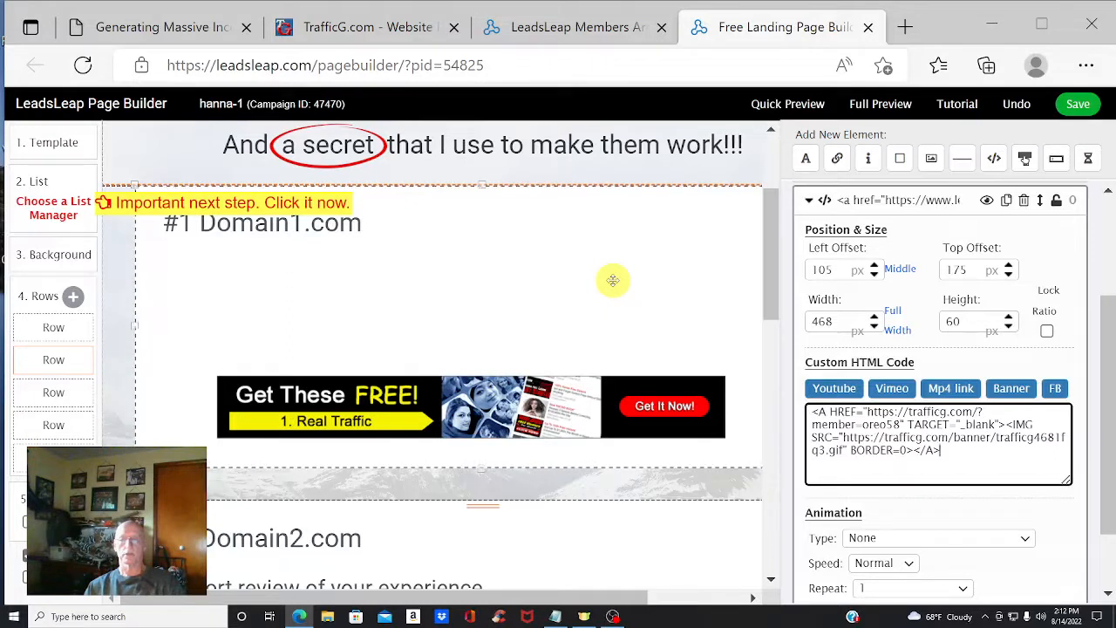
click(613, 280)
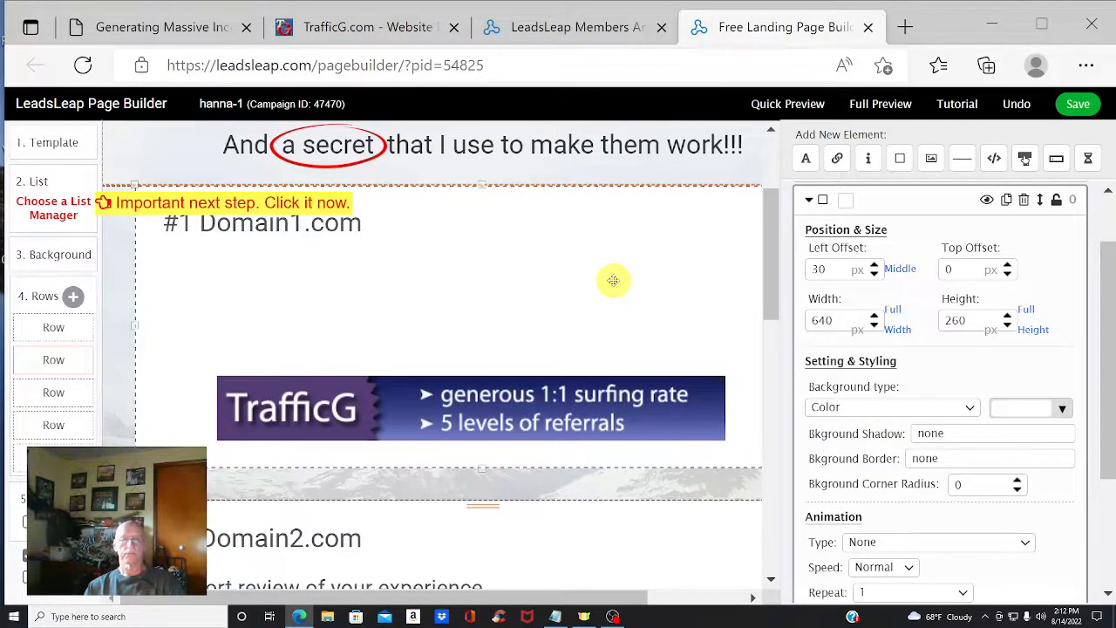
click(399, 410)
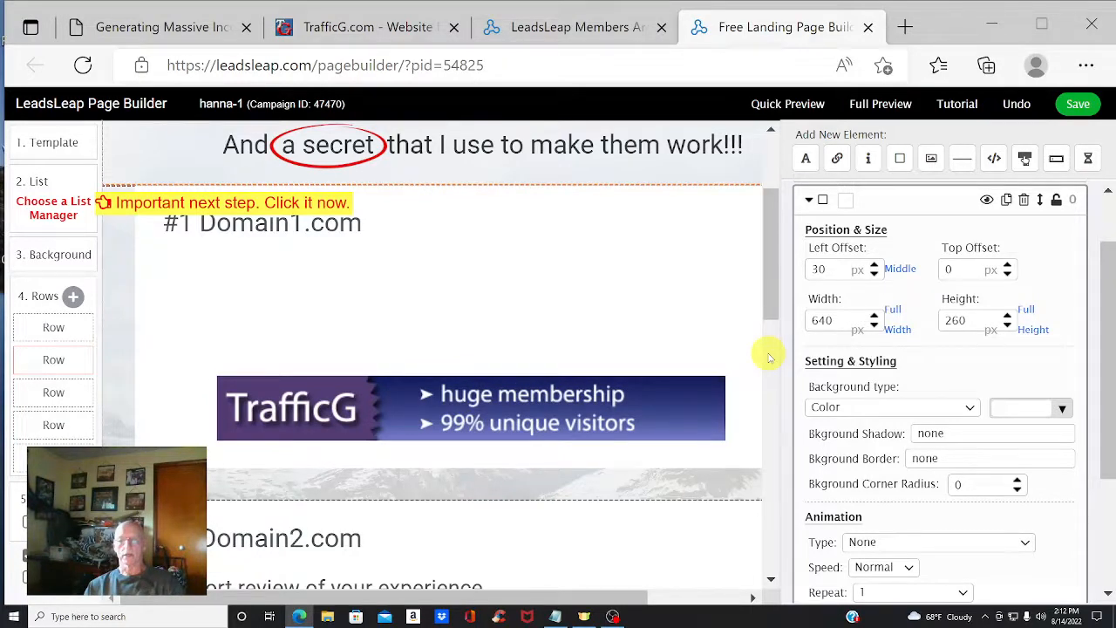
- Delete the "No Hype. If my secret doesn't work, you can unsubscribe any time!" text above the opt-in form
scroll(645, 388, down, 4)
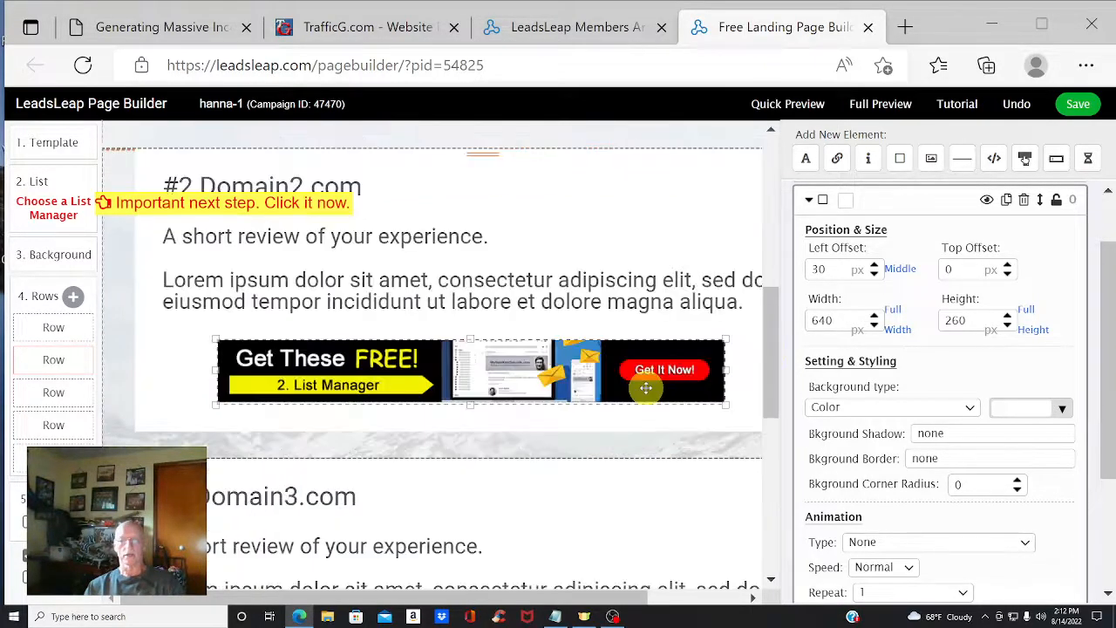
scroll(645, 388, down, 6)
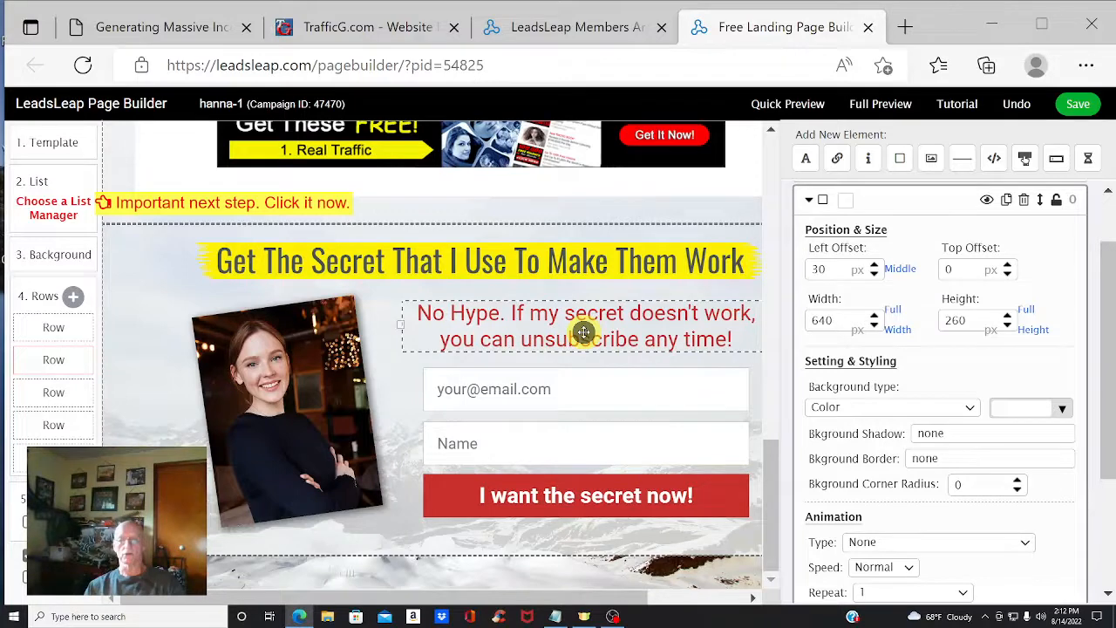
click(524, 341)
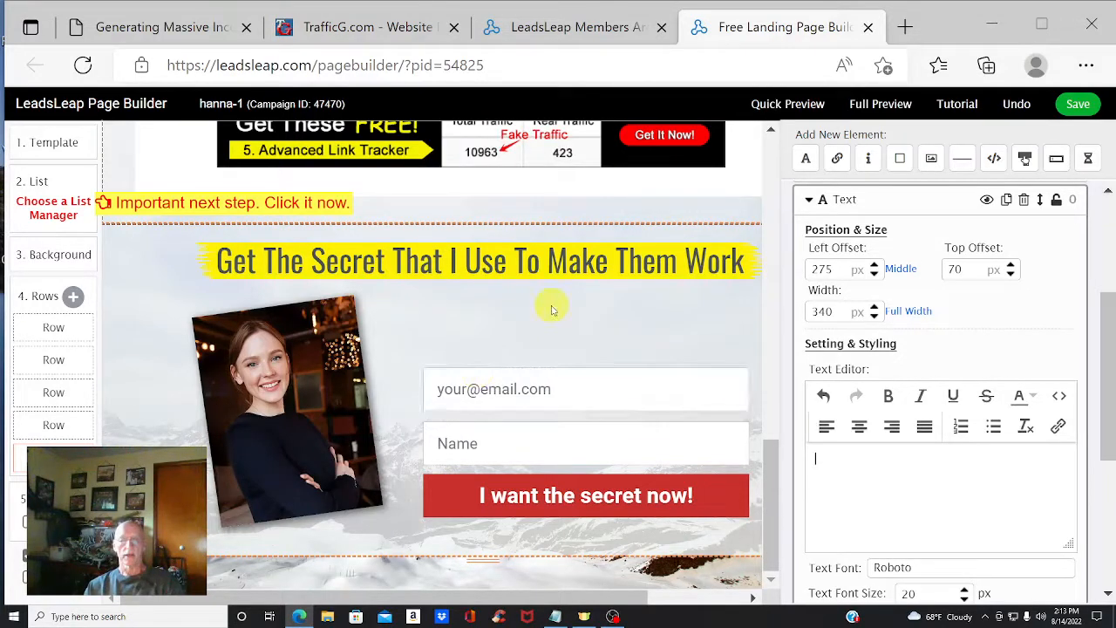
- Replace the portrait beside the opt-in form with the 400 x 266 snowy mountain image from the small backgrounds, positioned Left Bottom
click(279, 389)
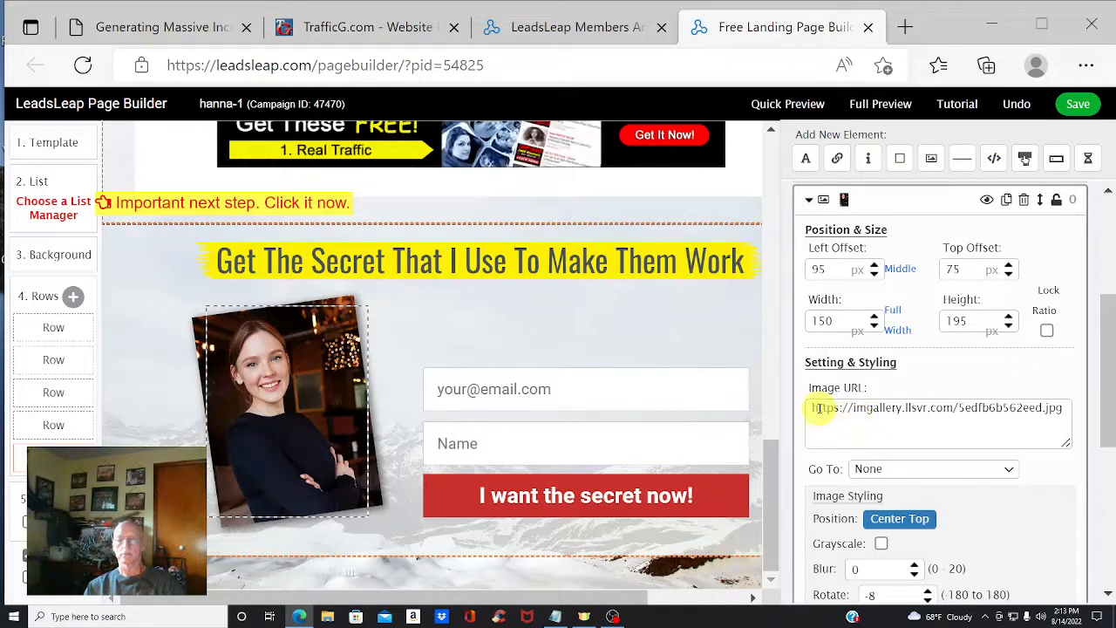
drag(815, 407, 1083, 407)
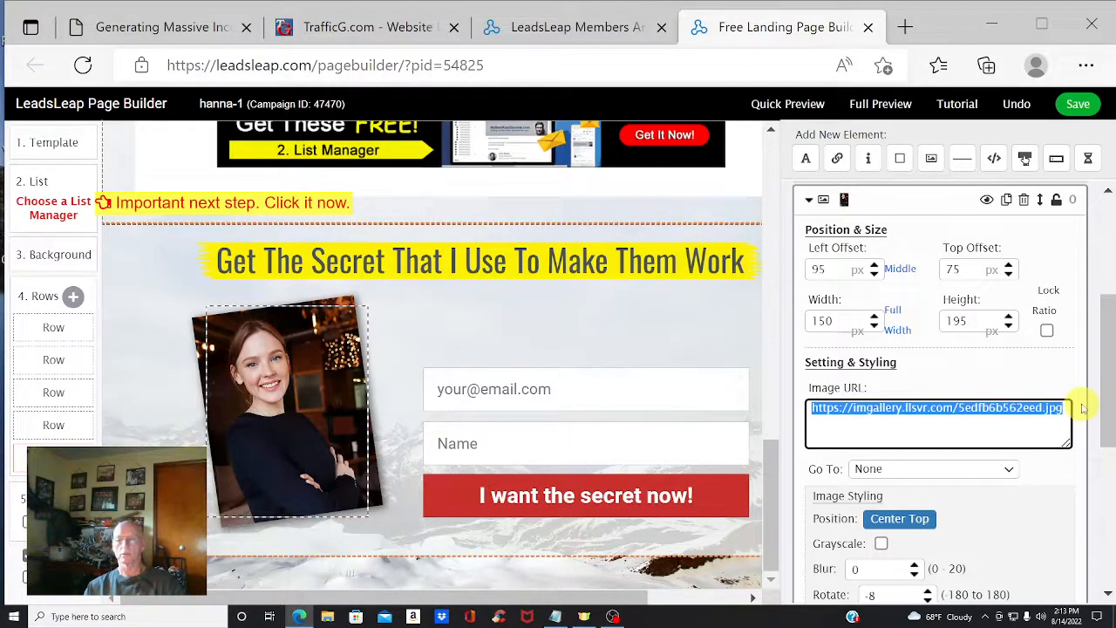
key(Delete)
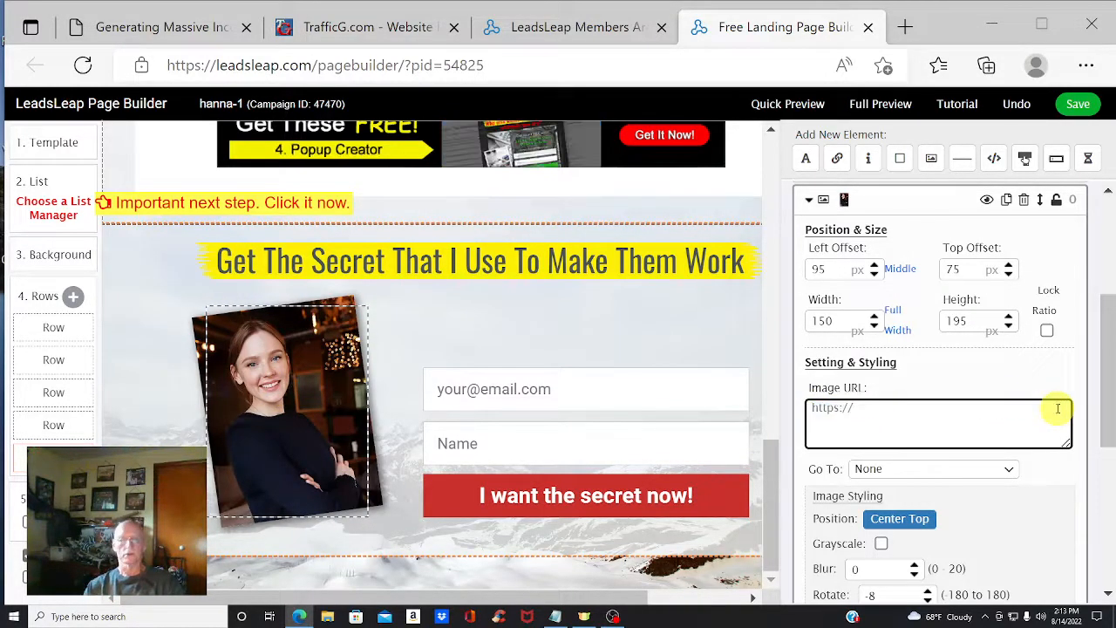
click(888, 421)
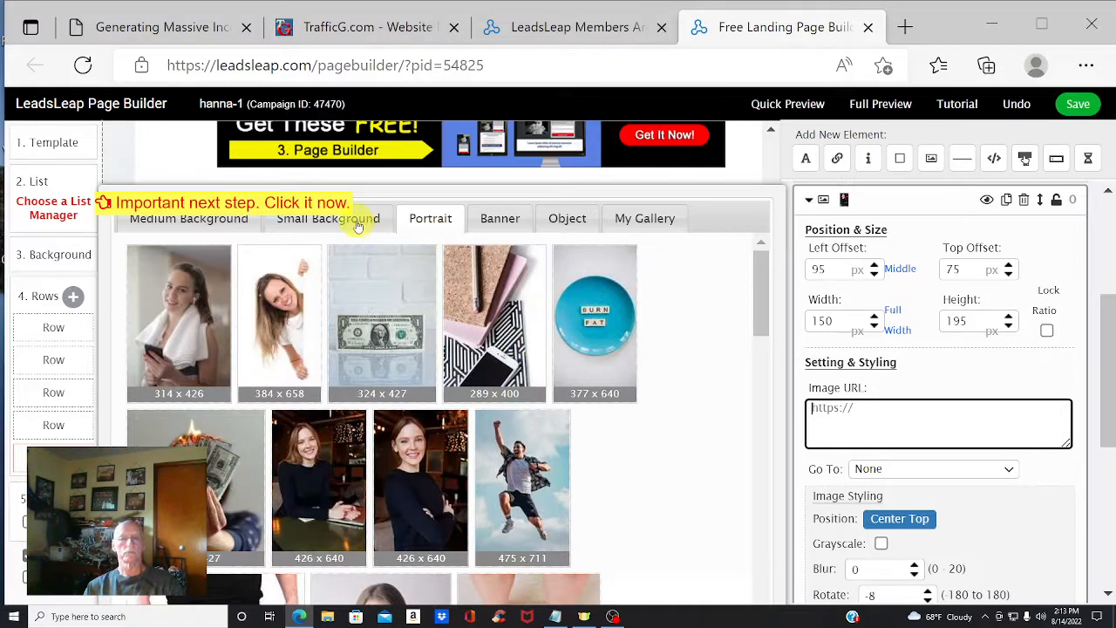
scroll(408, 328, down, 2)
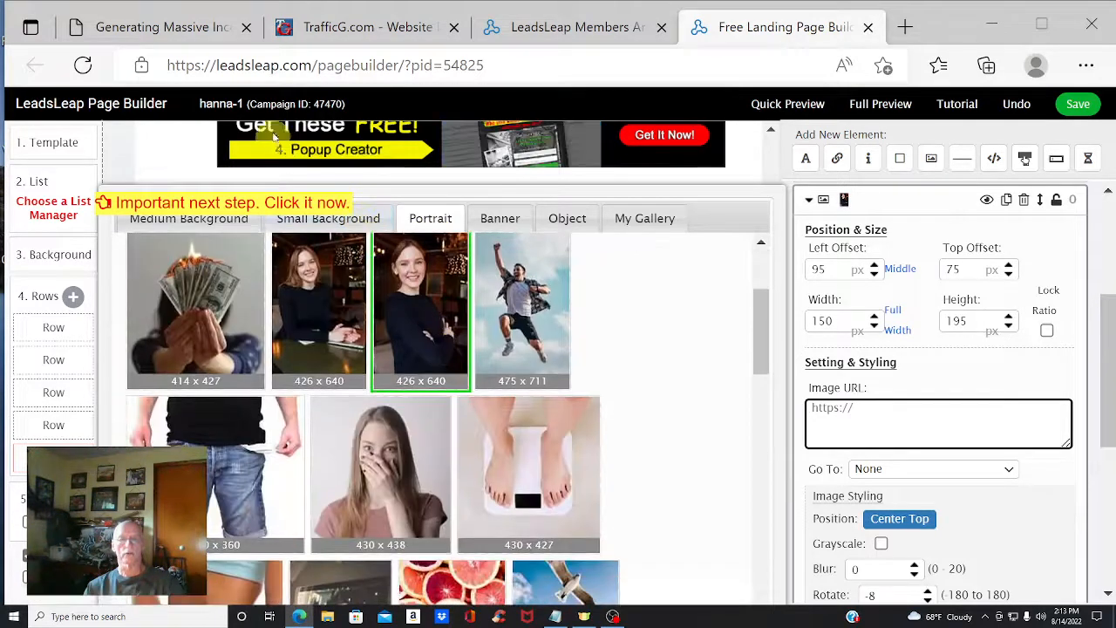
click(359, 222)
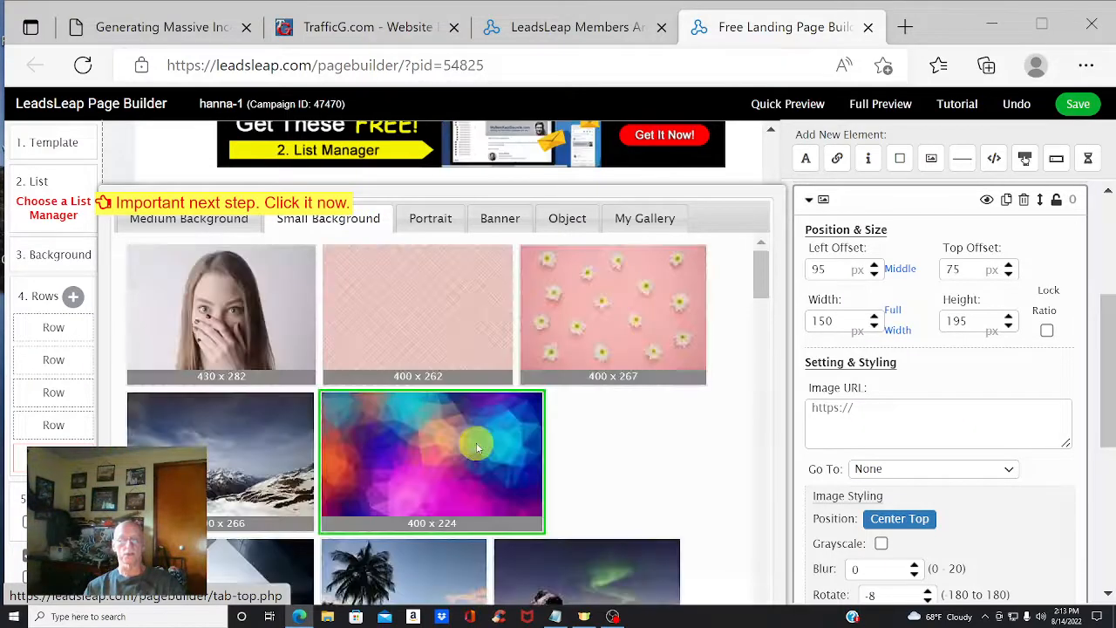
scroll(568, 412, down, 2)
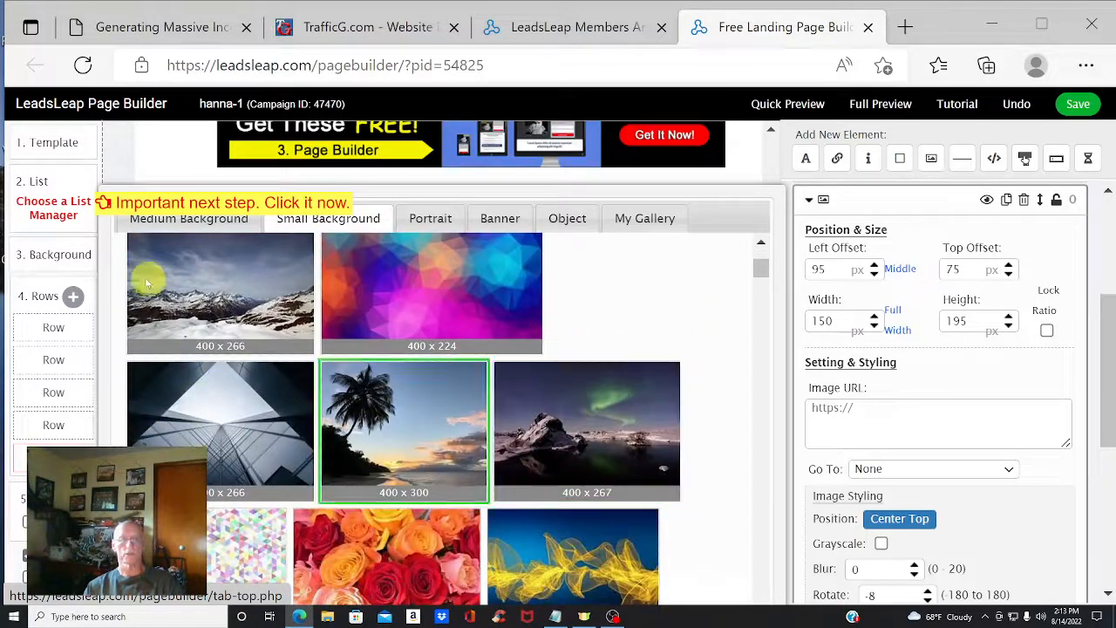
click(224, 294)
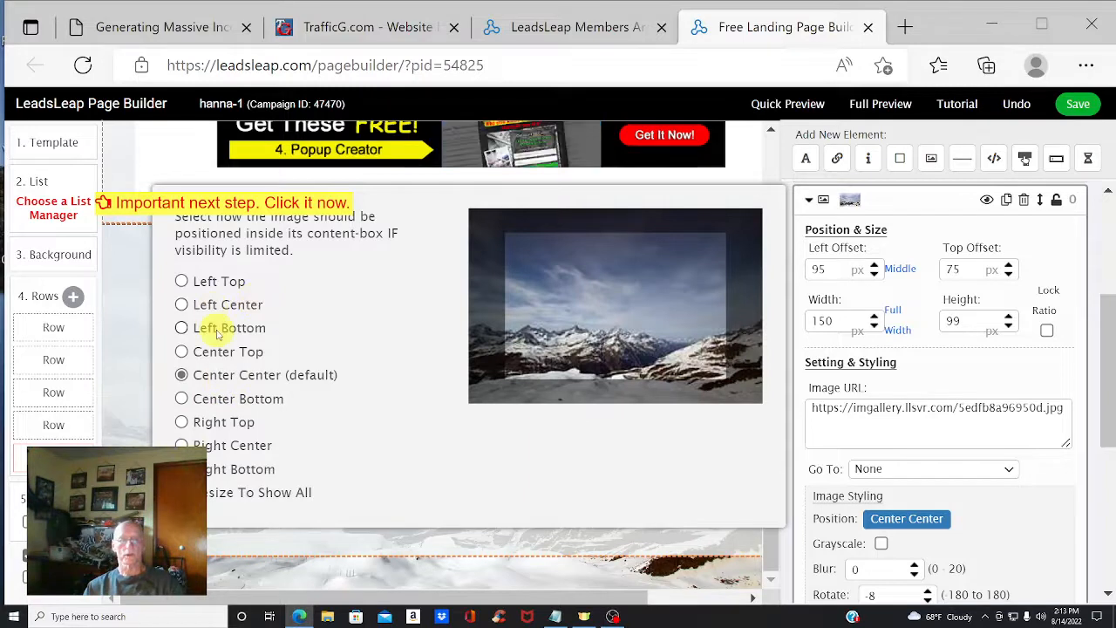
click(182, 327)
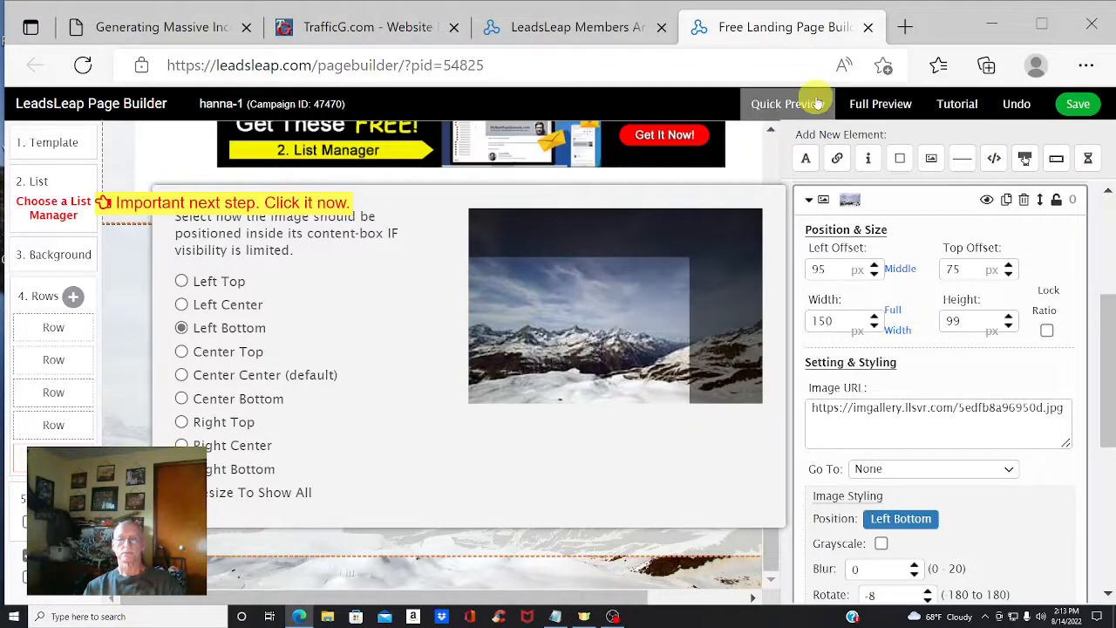
- Save the landing page and show it in Quick Preview from the top
click(1079, 104)
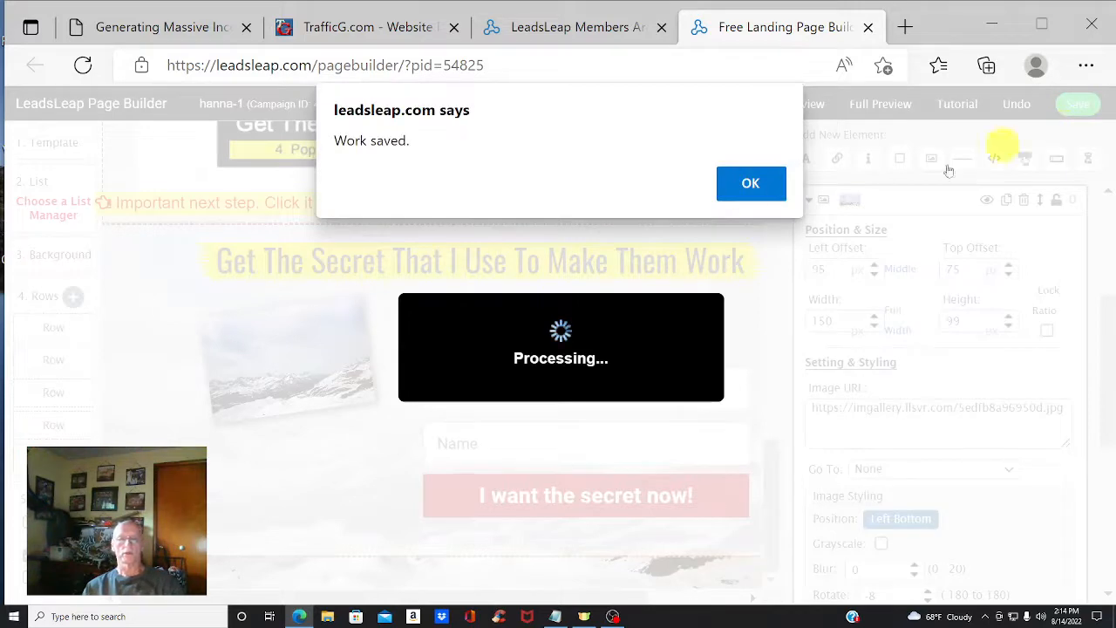
click(752, 183)
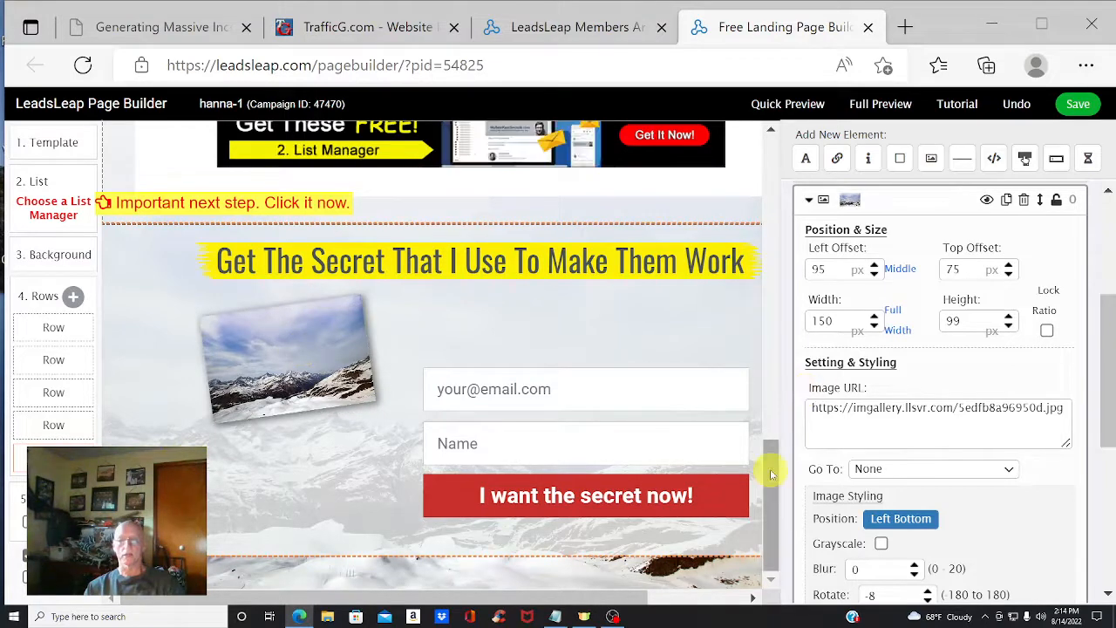
drag(771, 474, 799, 220)
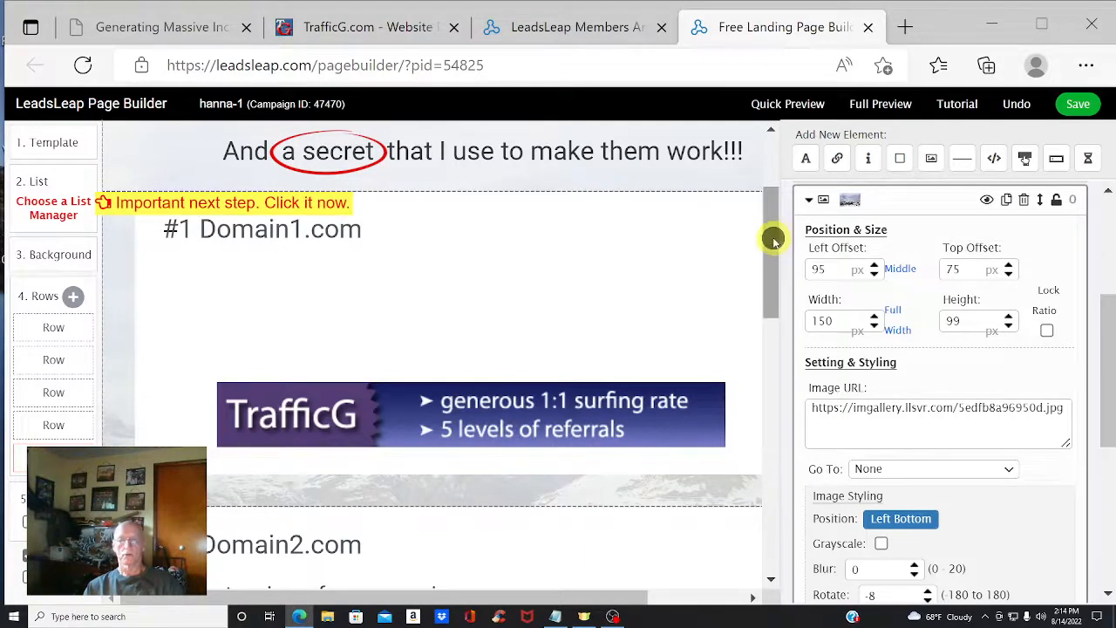
drag(774, 238, 810, 182)
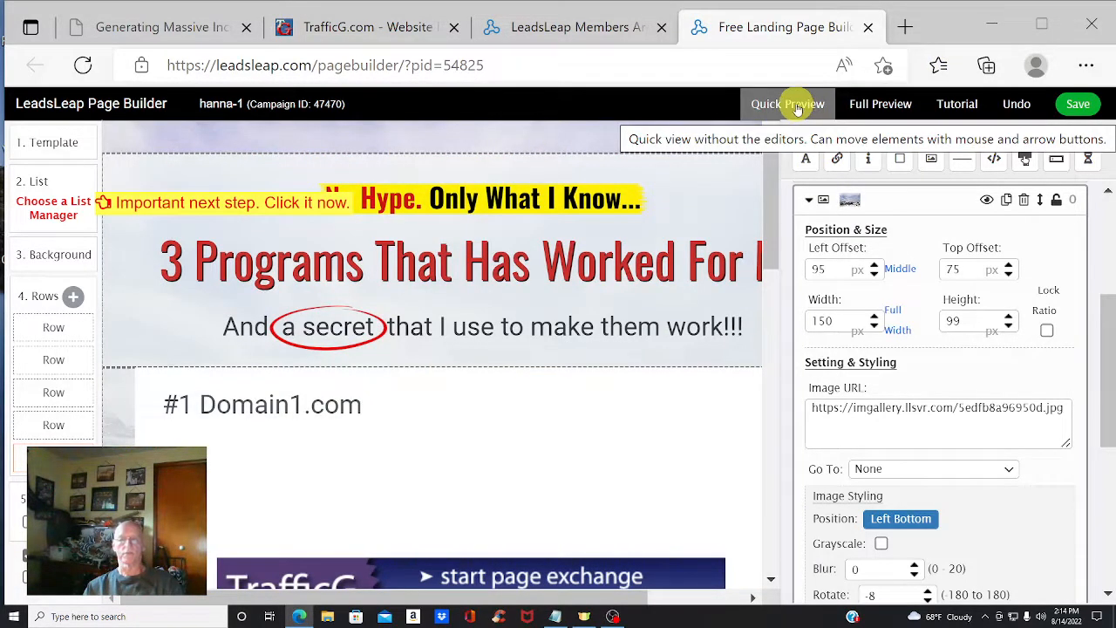
click(1078, 103)
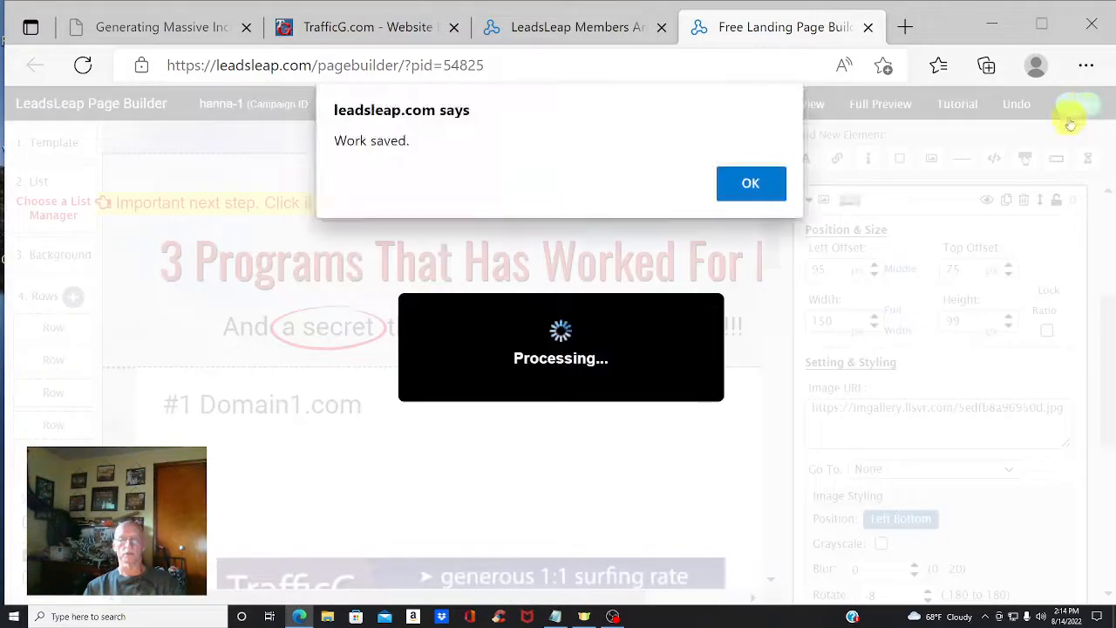
click(758, 182)
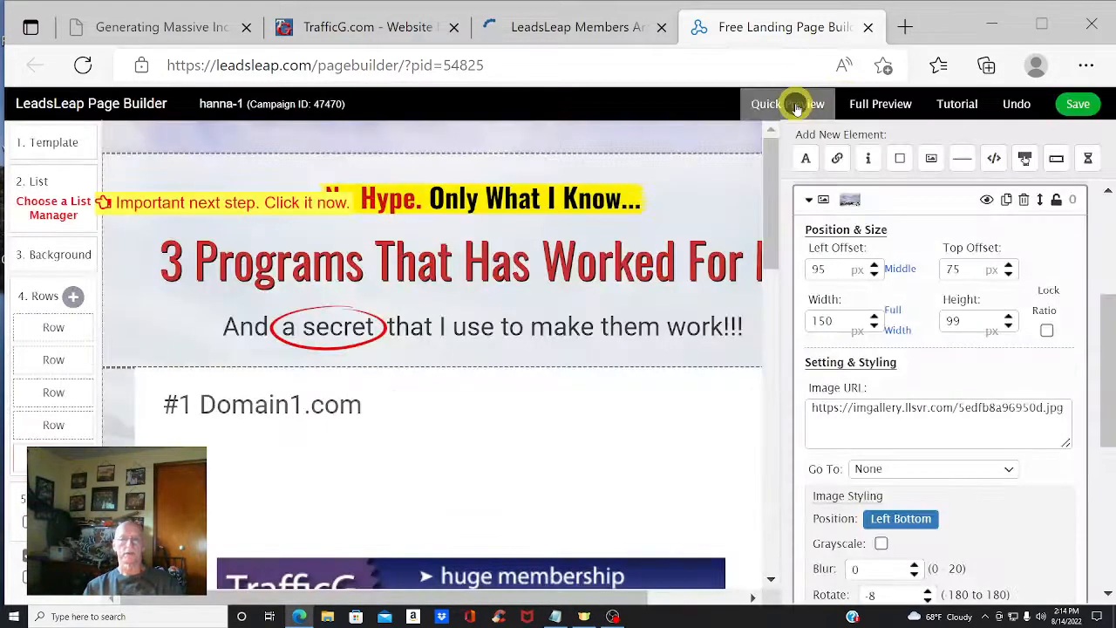
click(795, 104)
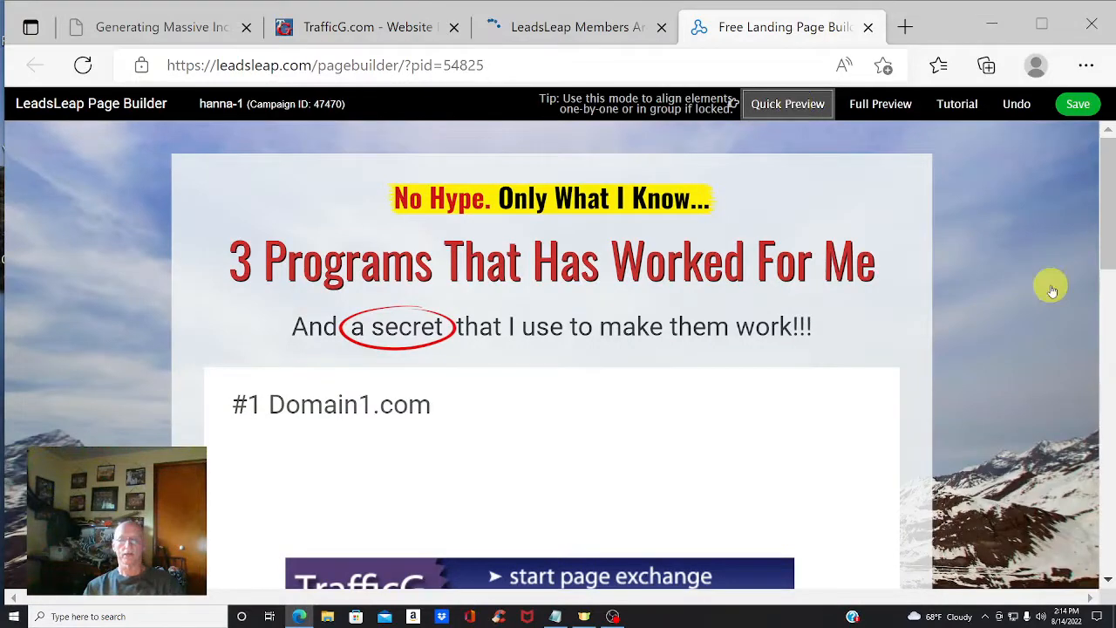
- Review the whole hanna-1 landing page in Quick Preview, from the headline down to the opt-in form
scroll(1049, 289, down, 2)
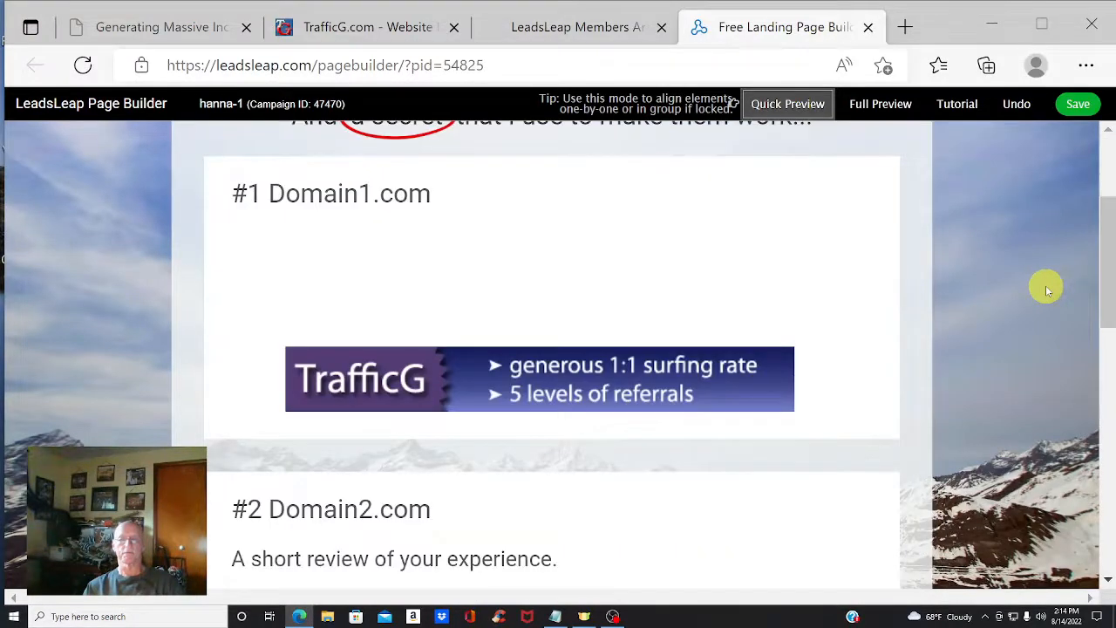
scroll(1048, 285, down, 4)
scroll(1055, 288, down, 3)
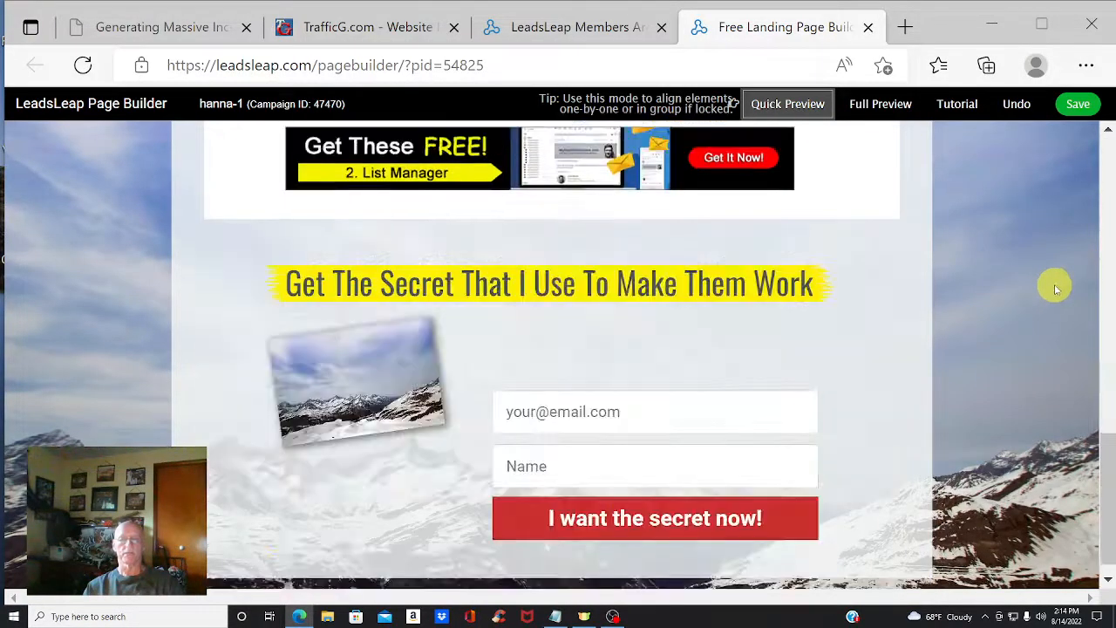
scroll(1055, 288, up, 2)
scroll(1055, 288, up, 10)
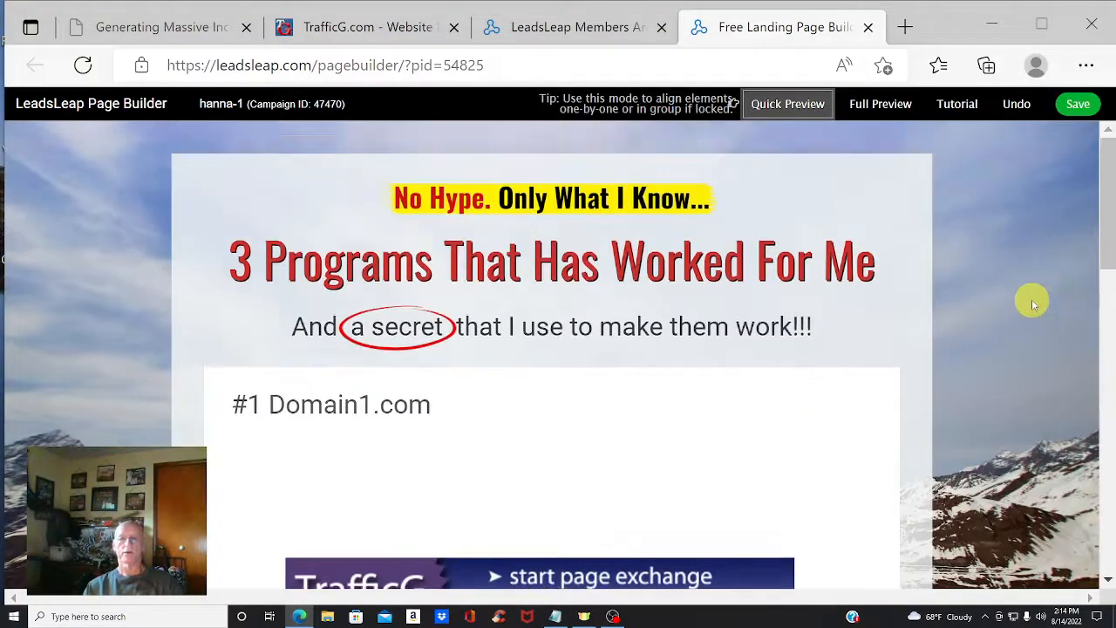
- Close the page builder and relaunch the editor for hanna-1 from the page manager to check the saved page
click(618, 103)
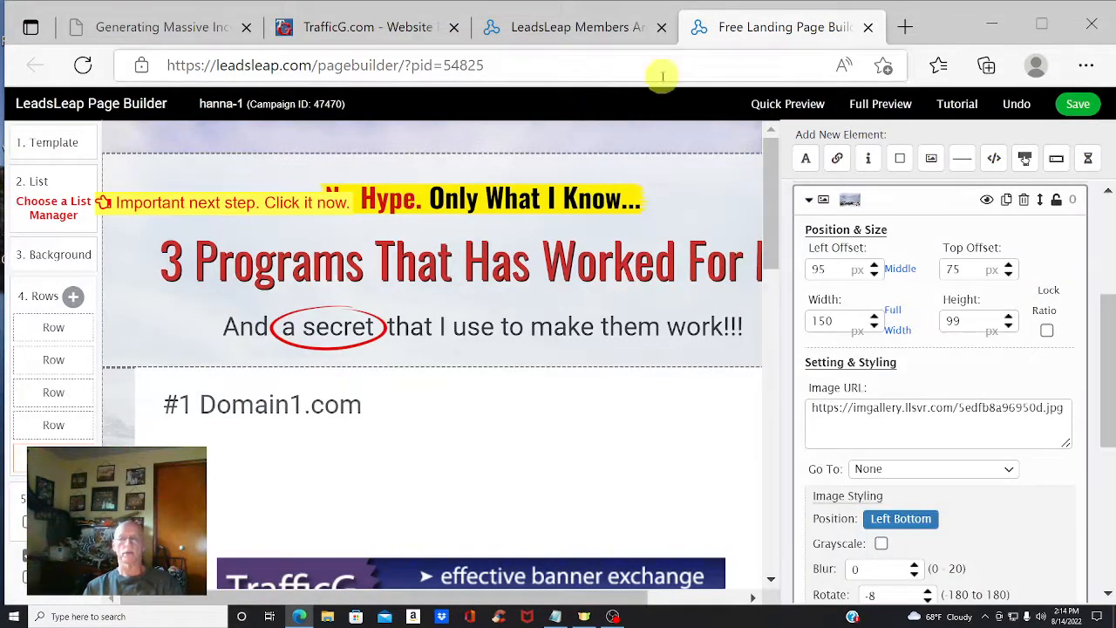
click(868, 27)
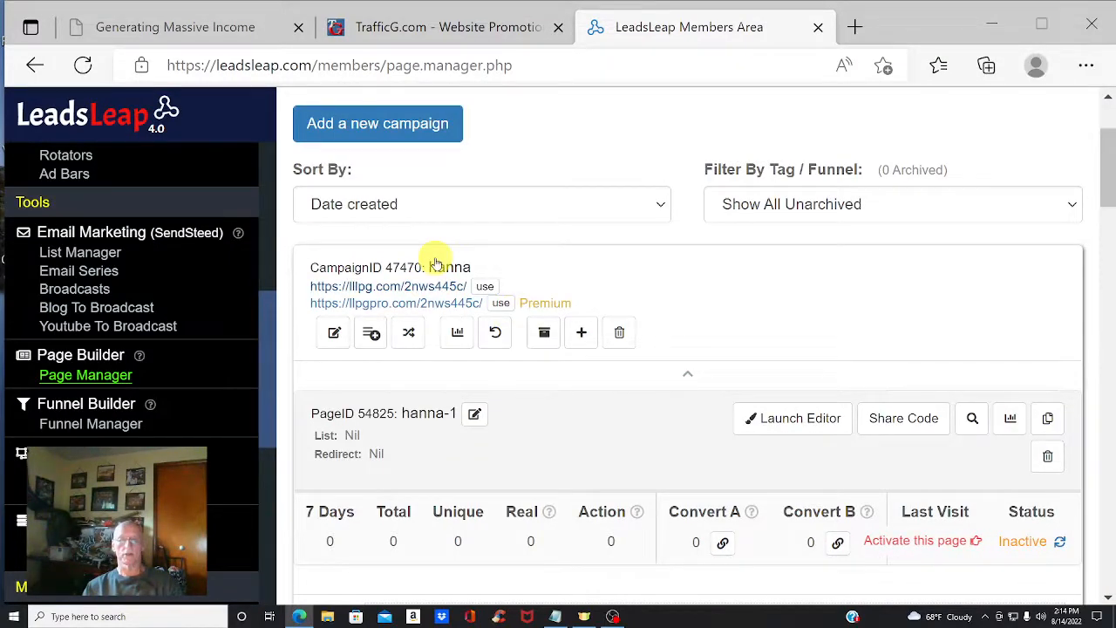
click(799, 420)
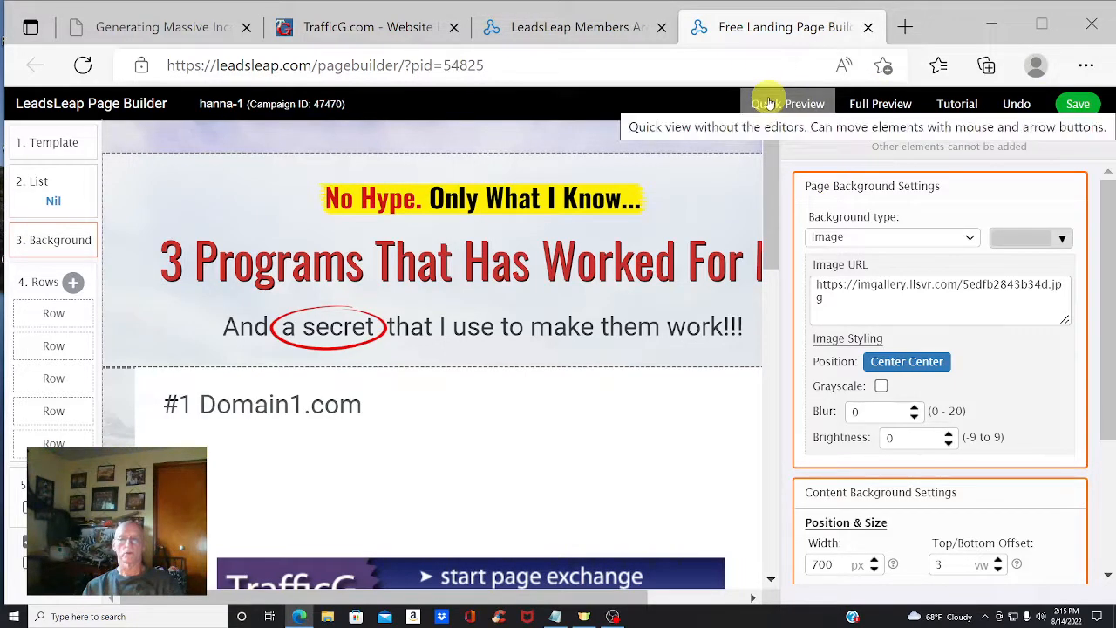
click(868, 28)
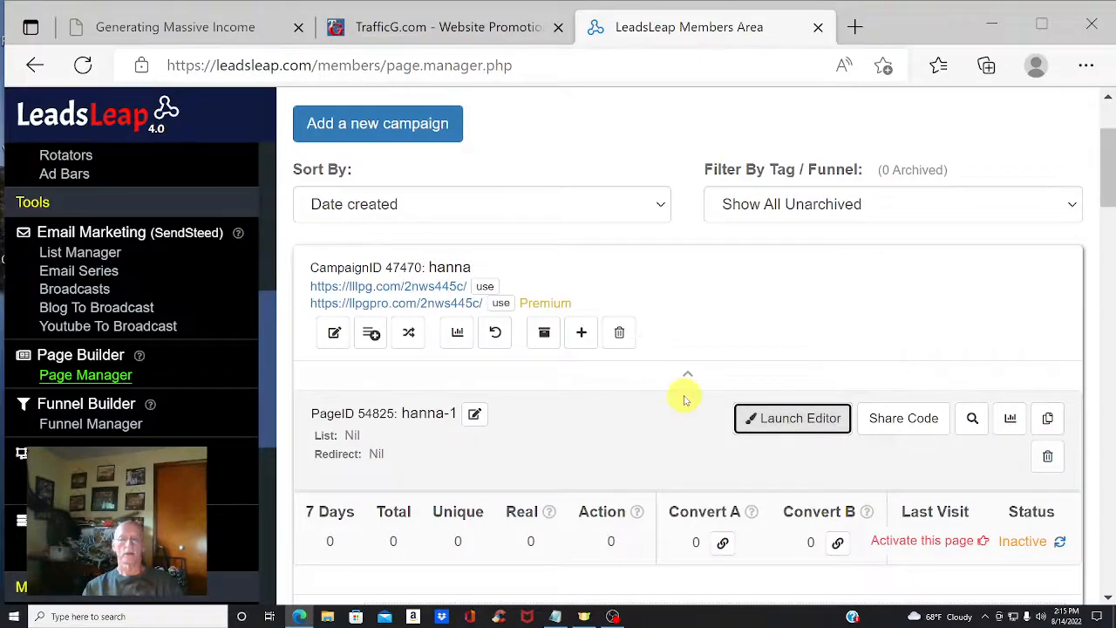
- Find the Sales Page campaign in the page manager and open its page sales page-1 in the editor
scroll(686, 391, down, 5)
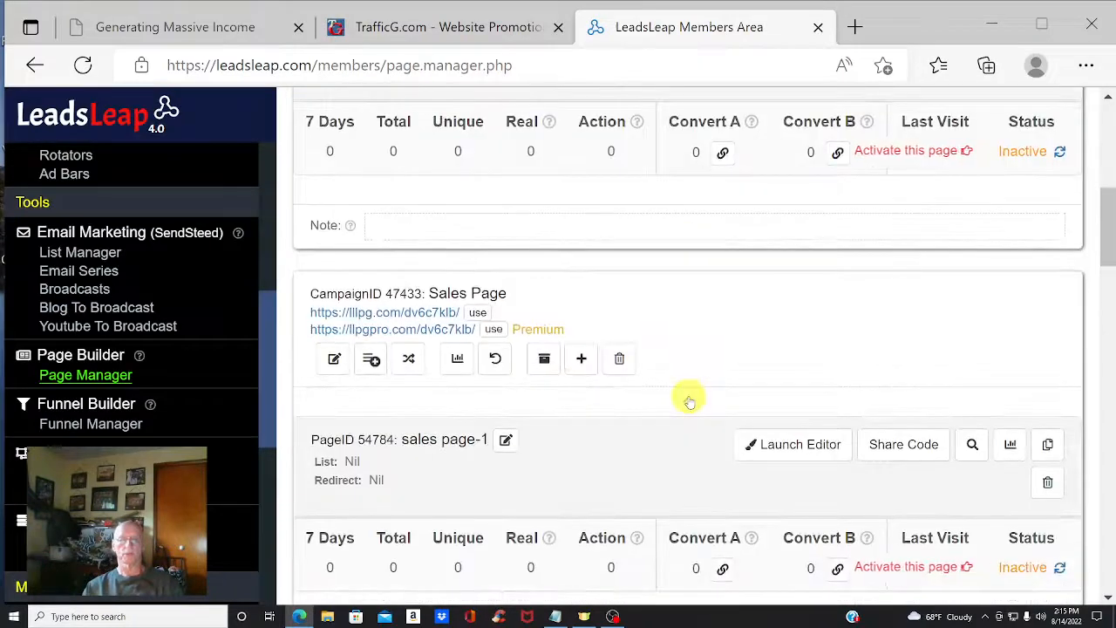
scroll(688, 400, down, 1)
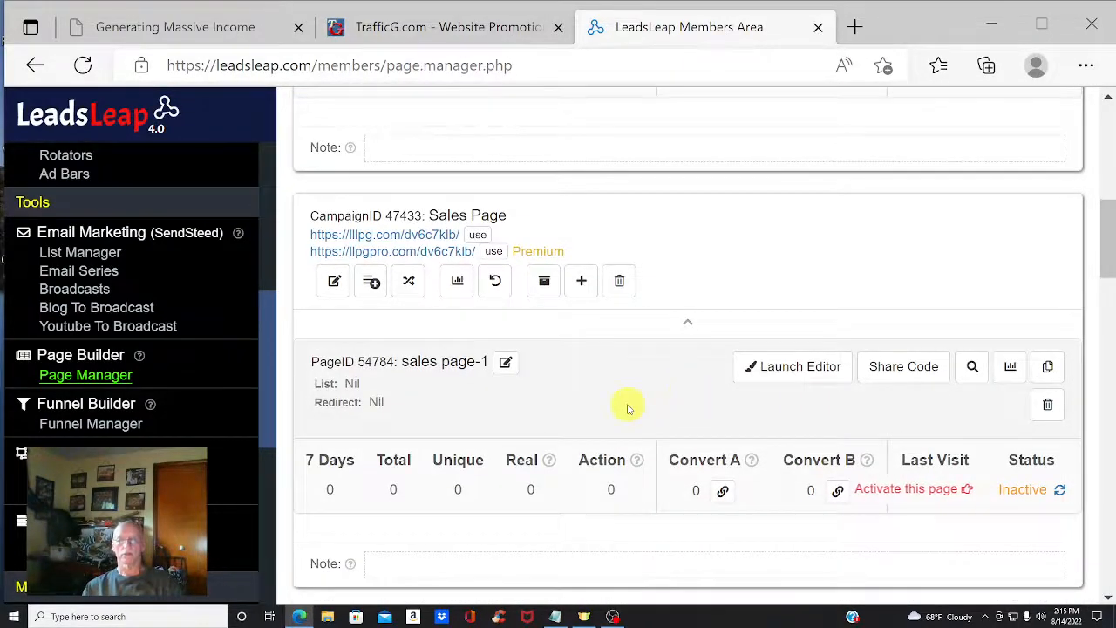
scroll(635, 377, down, 2)
scroll(635, 377, up, 1)
scroll(636, 378, up, 1)
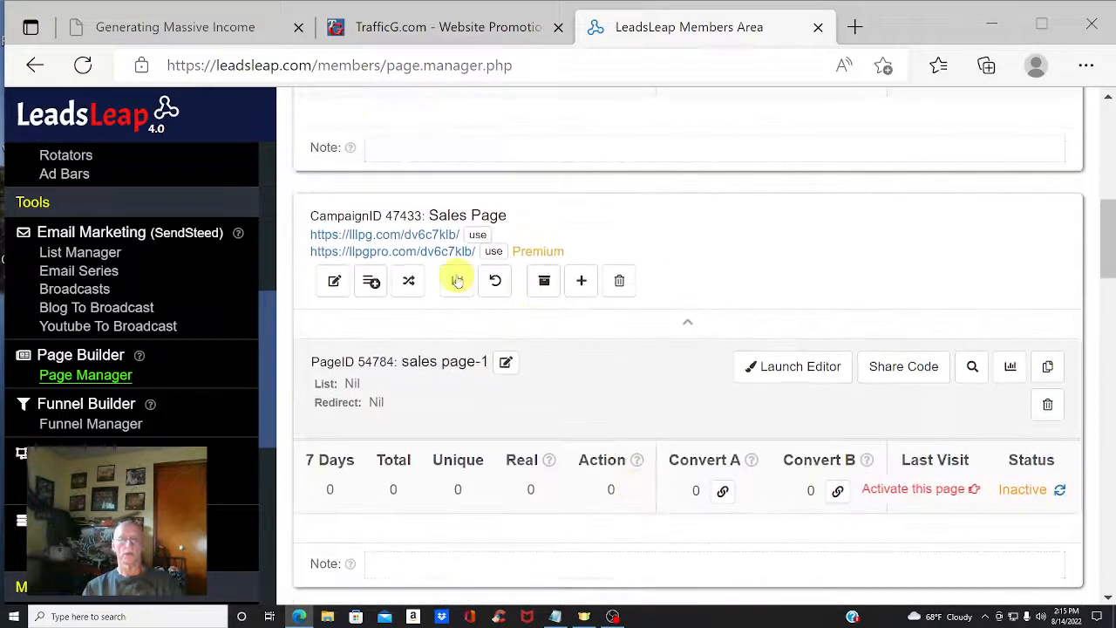
mouse_move(514, 251)
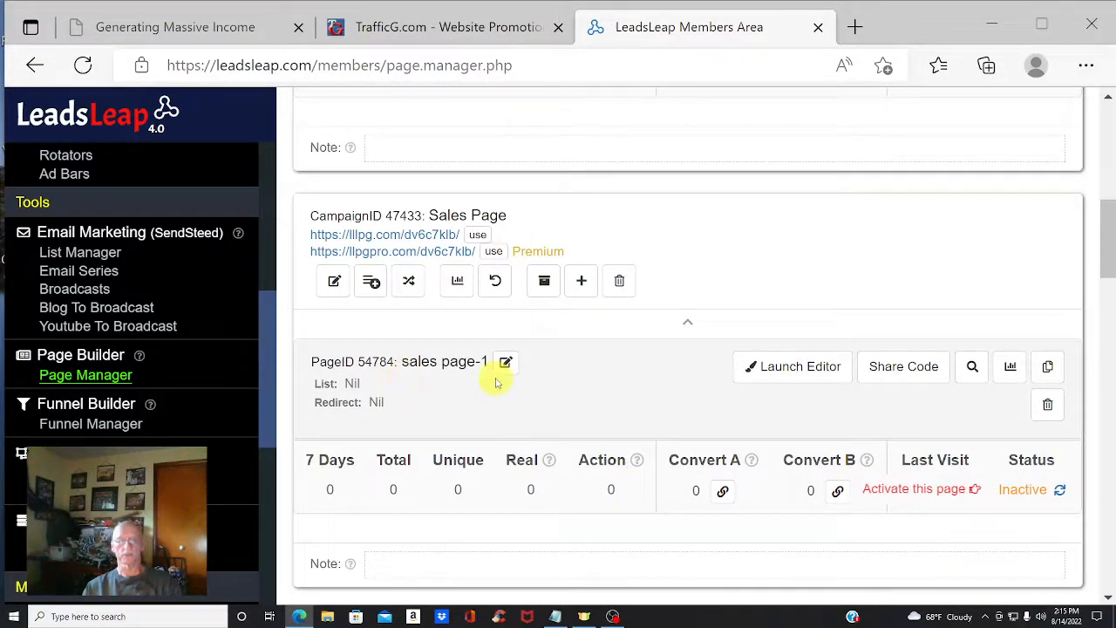
click(802, 371)
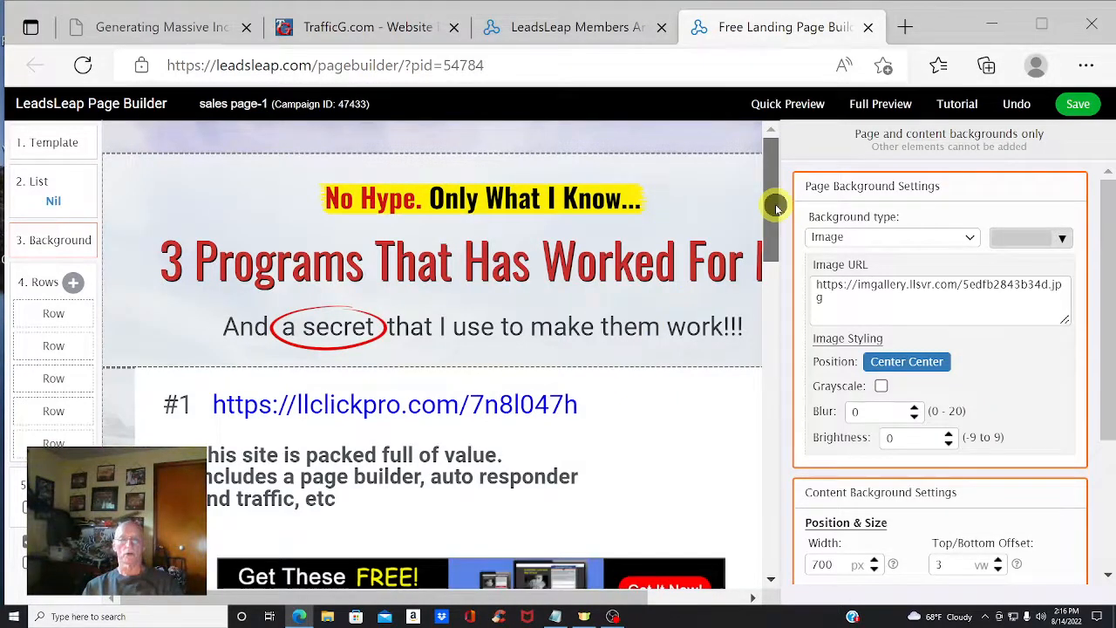
- Examine the links, short reviews, banners and opt-in section of sales page-1 in the editor
drag(775, 207, 740, 299)
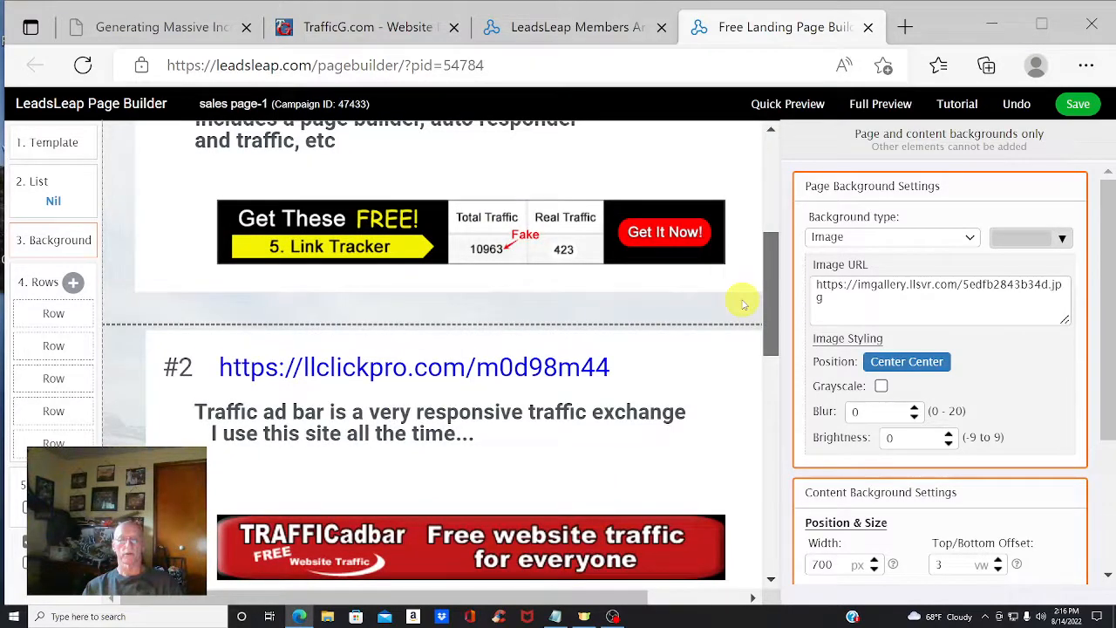
scroll(544, 493, up, 2)
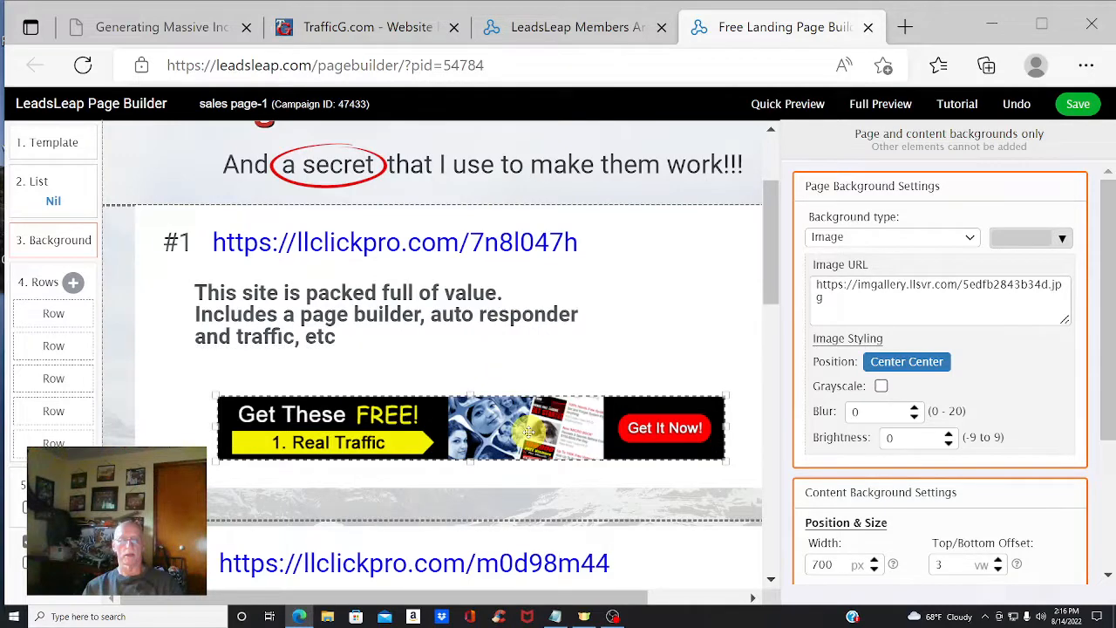
scroll(541, 392, down, 3)
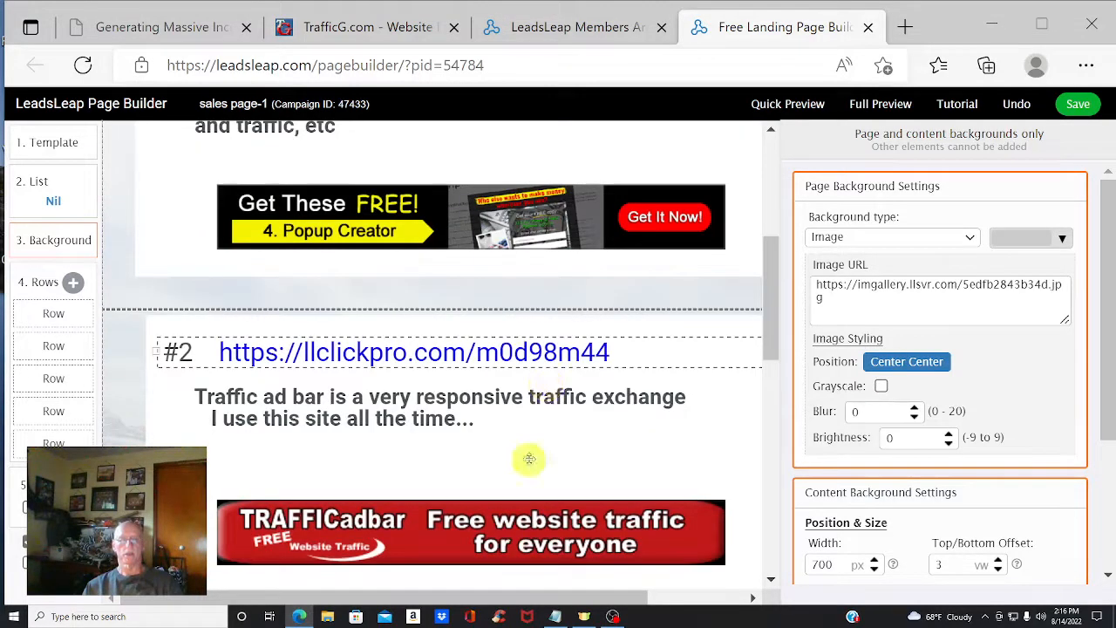
scroll(532, 453, down, 1)
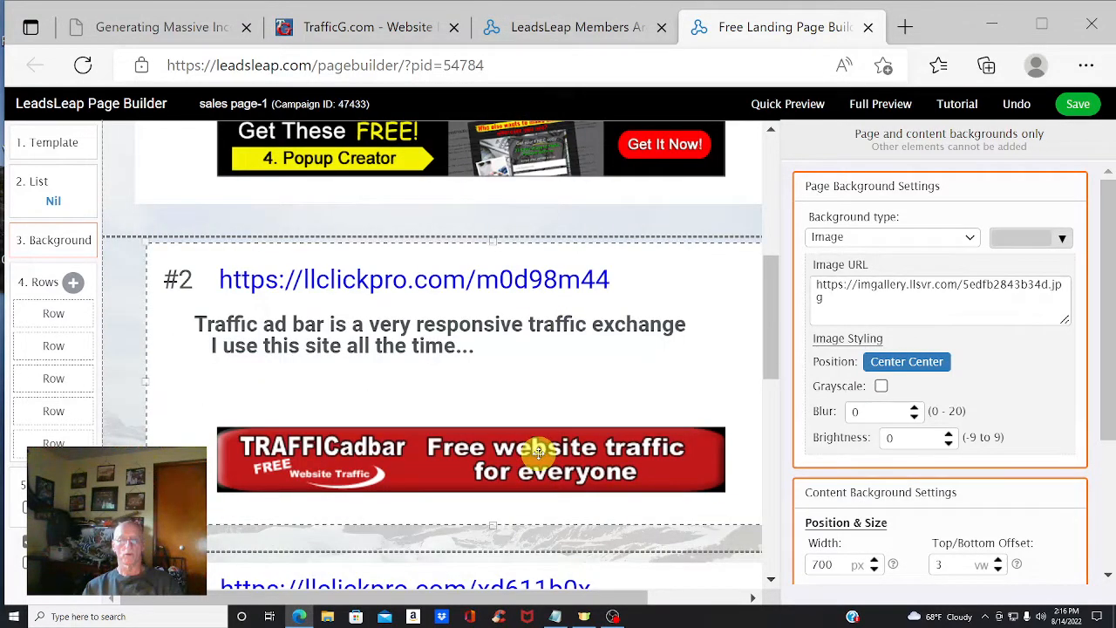
scroll(558, 392, down, 1)
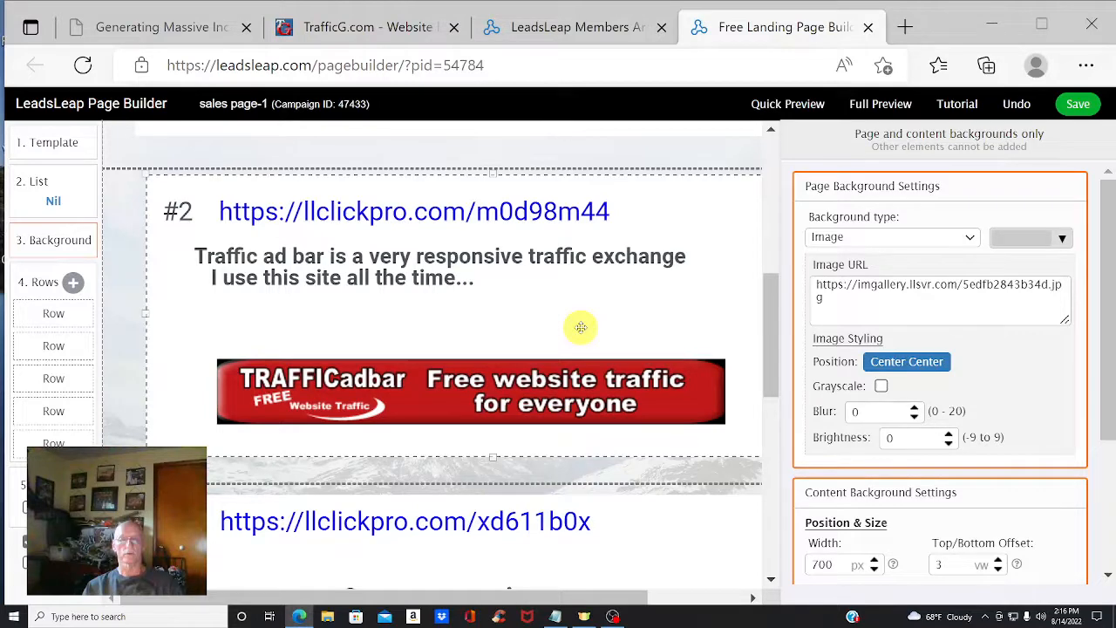
scroll(252, 392, down, 5)
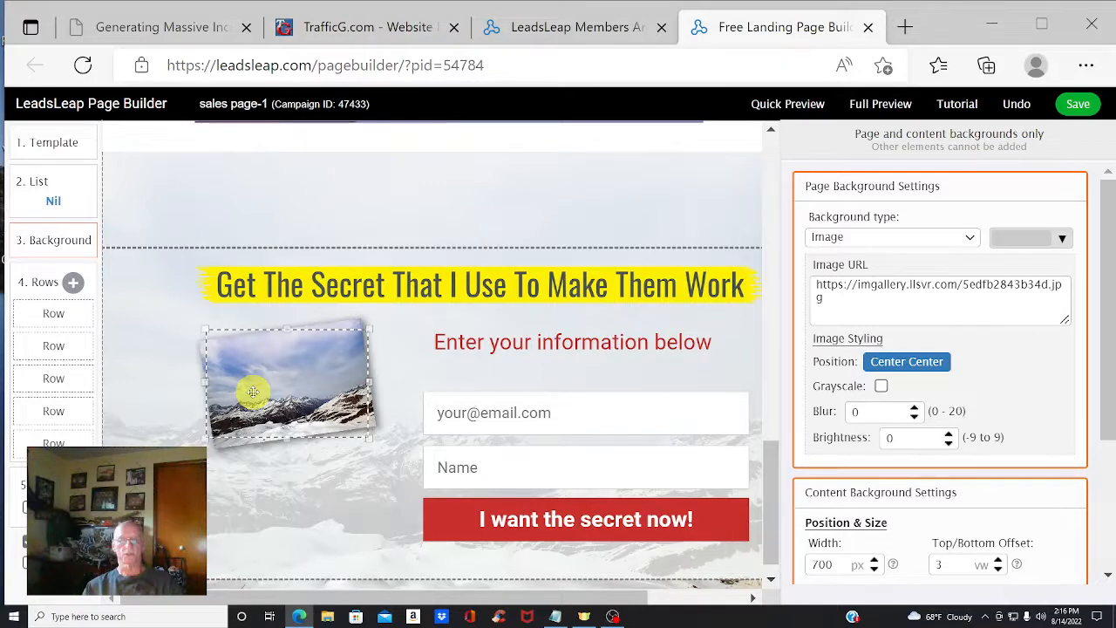
scroll(779, 469, up, 10)
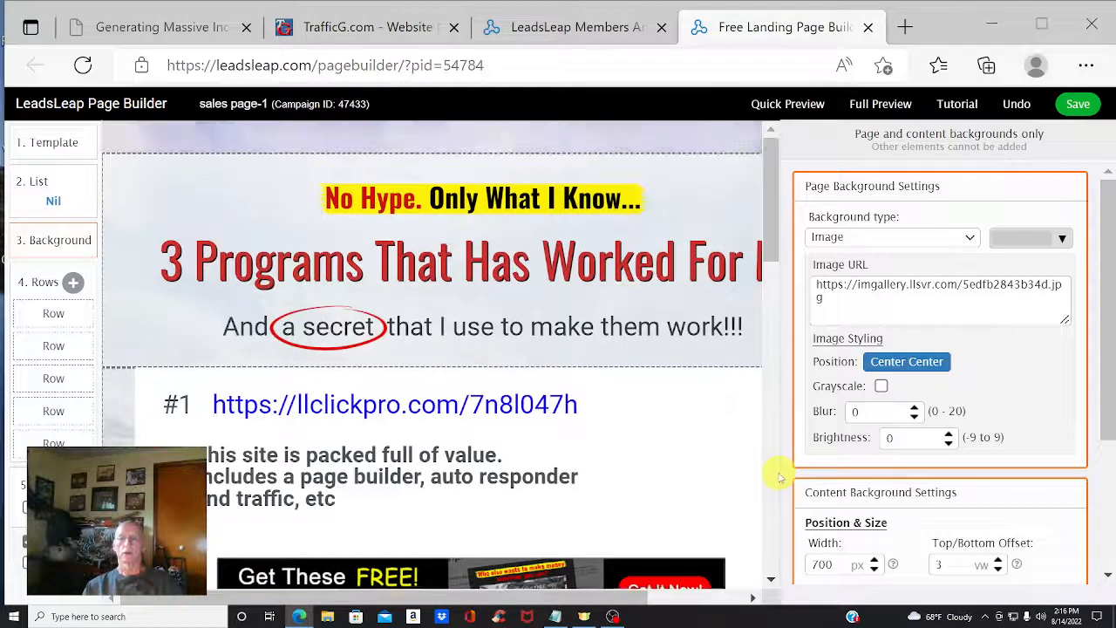
- Show sales page-1 in Quick Preview and inspect the e-mail field, name field and submit button of its opt-in form
click(787, 103)
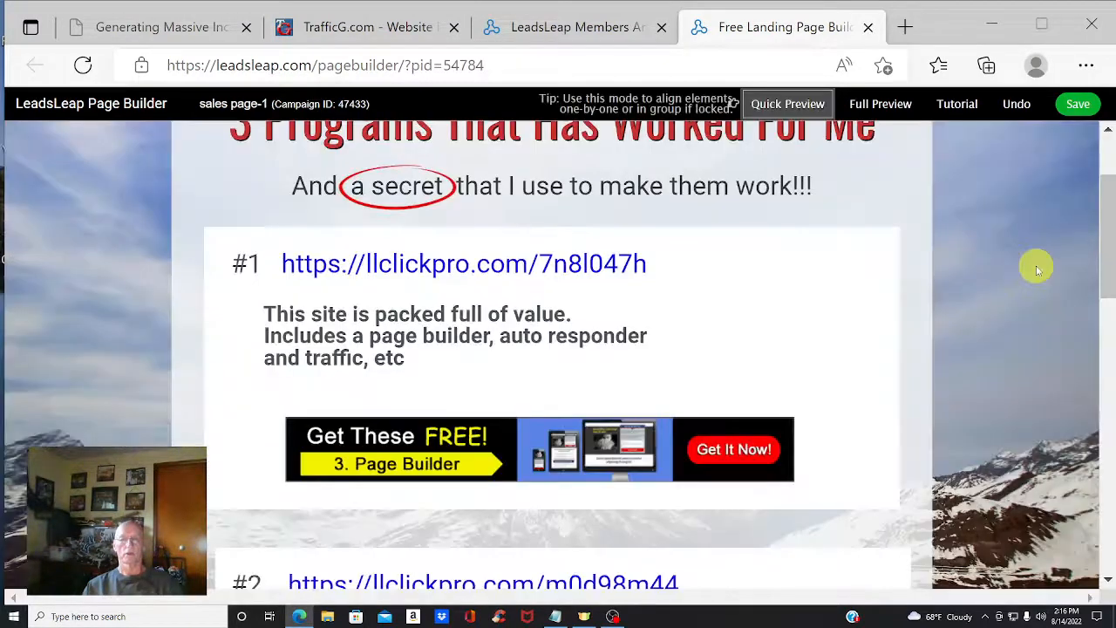
scroll(1037, 268, down, 8)
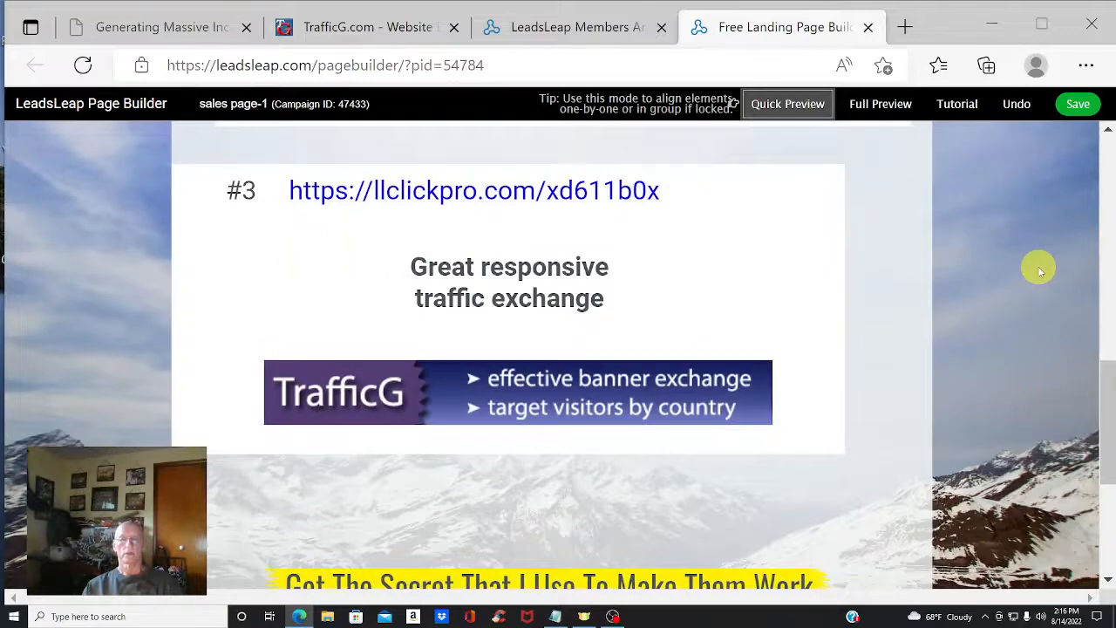
scroll(1037, 268, down, 3)
scroll(1039, 270, down, 1)
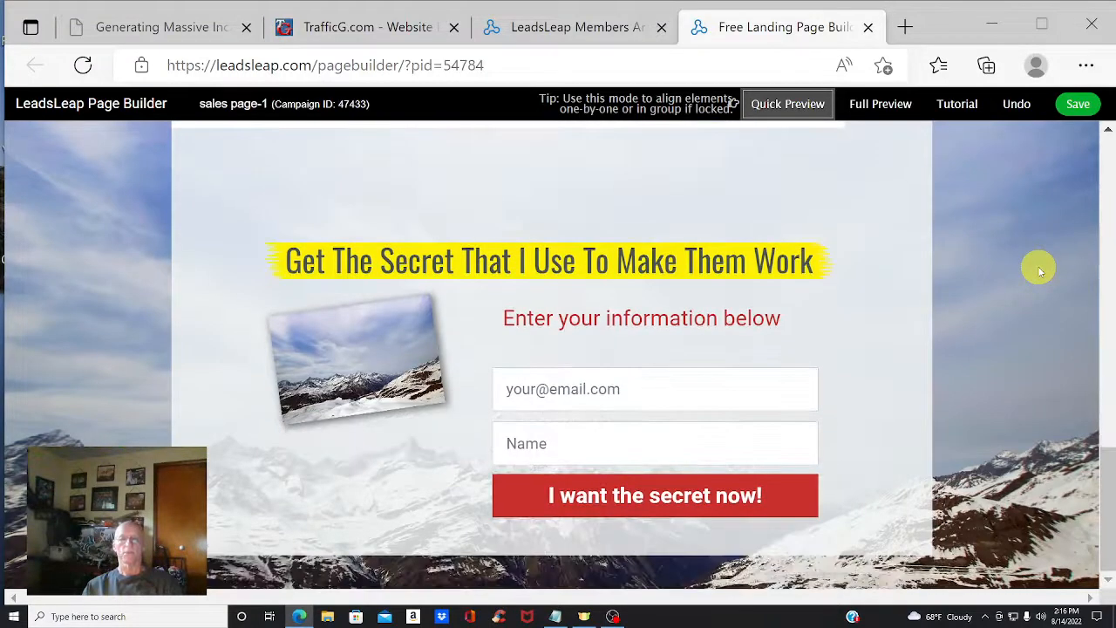
click(571, 387)
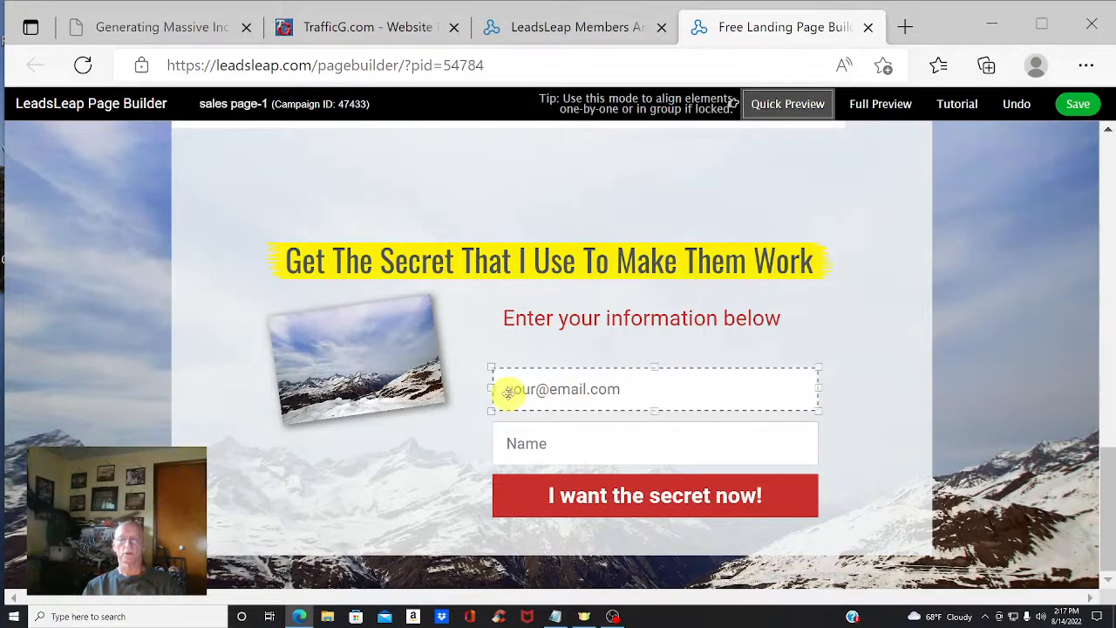
click(535, 443)
click(650, 497)
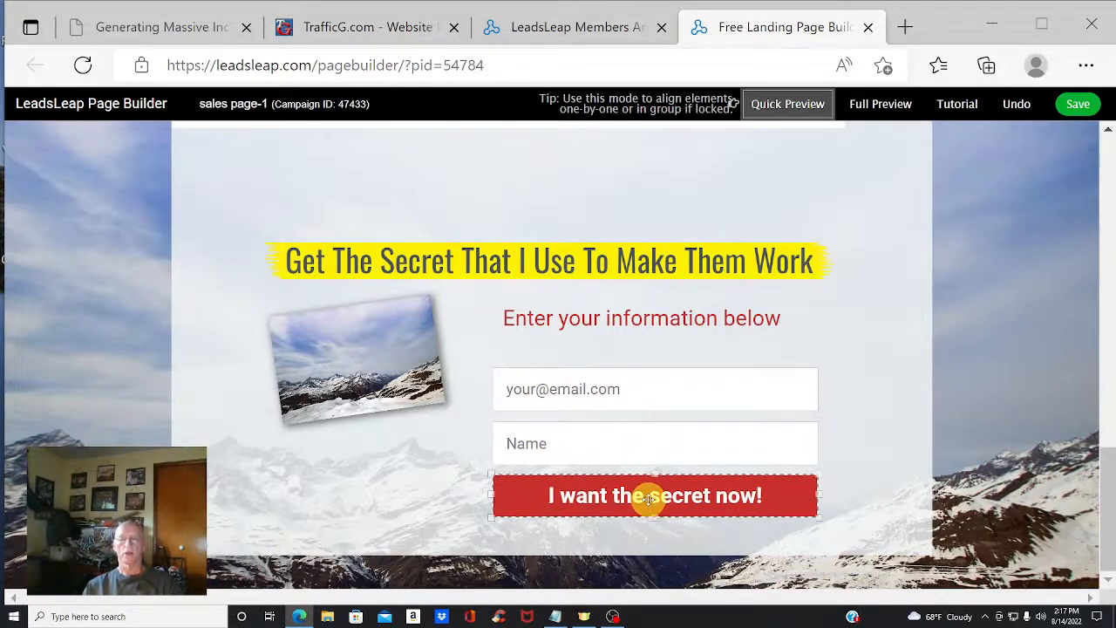
click(1026, 398)
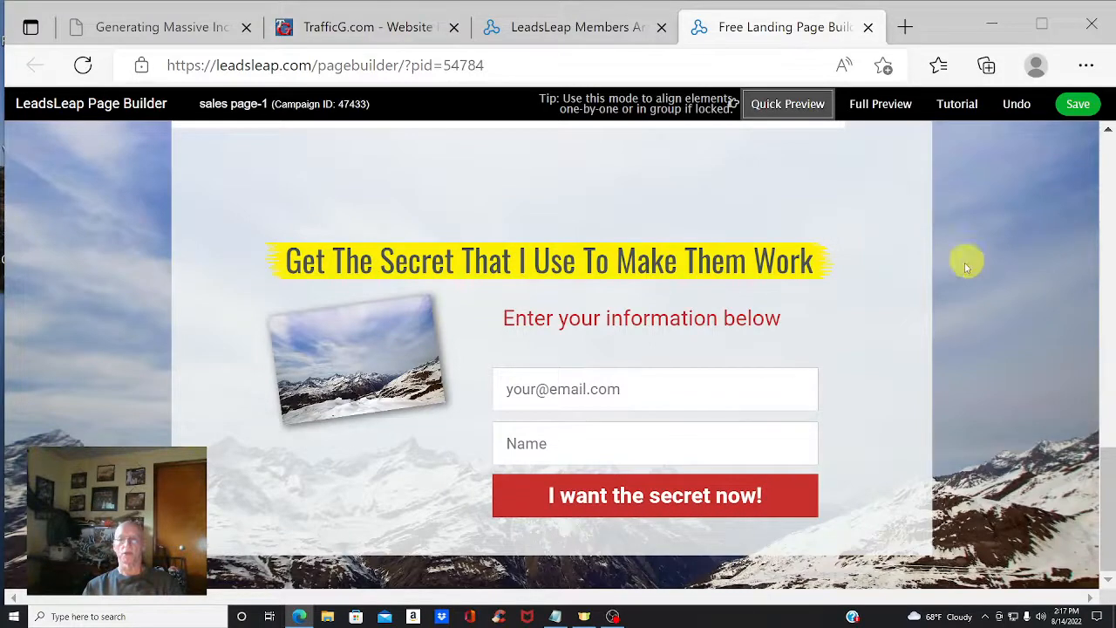
- Try to save sales page-1 from Quick Preview, and close the page builder
click(1078, 104)
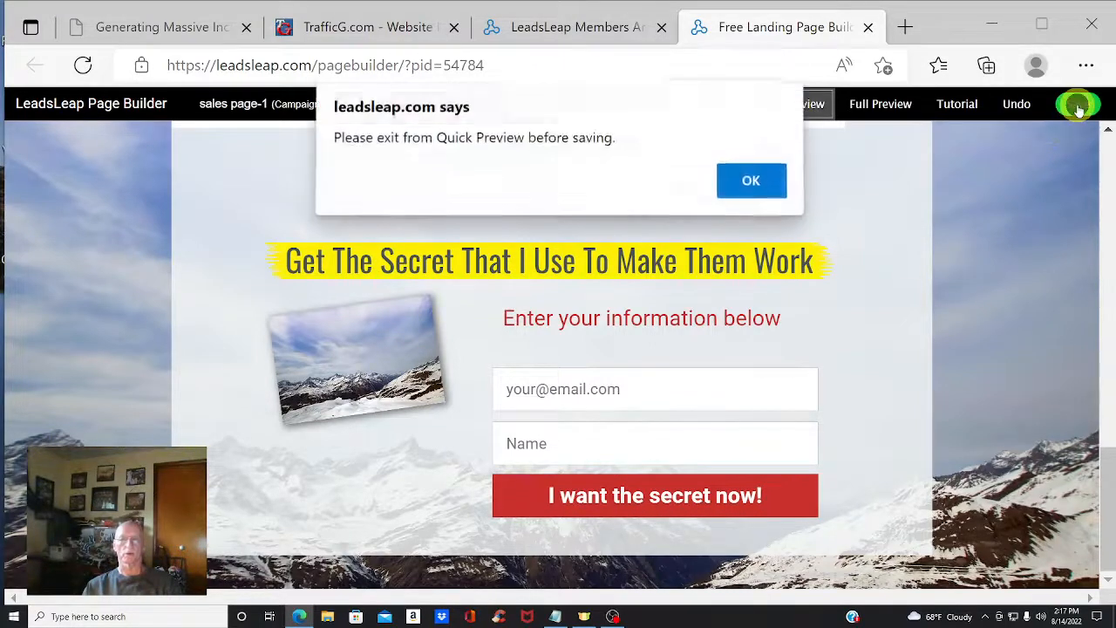
click(771, 179)
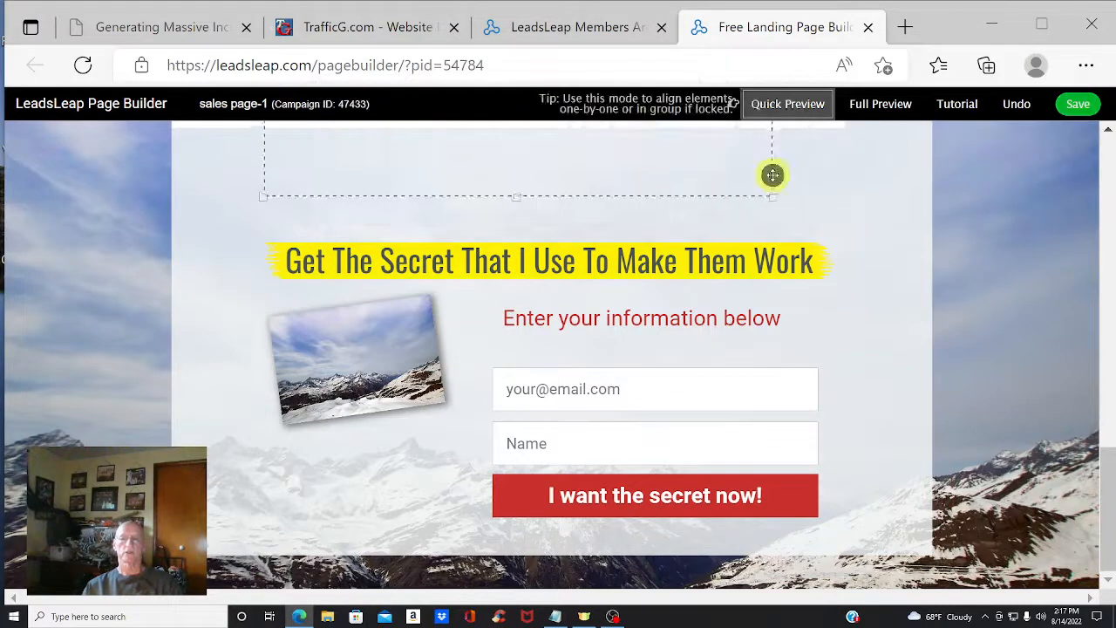
click(671, 107)
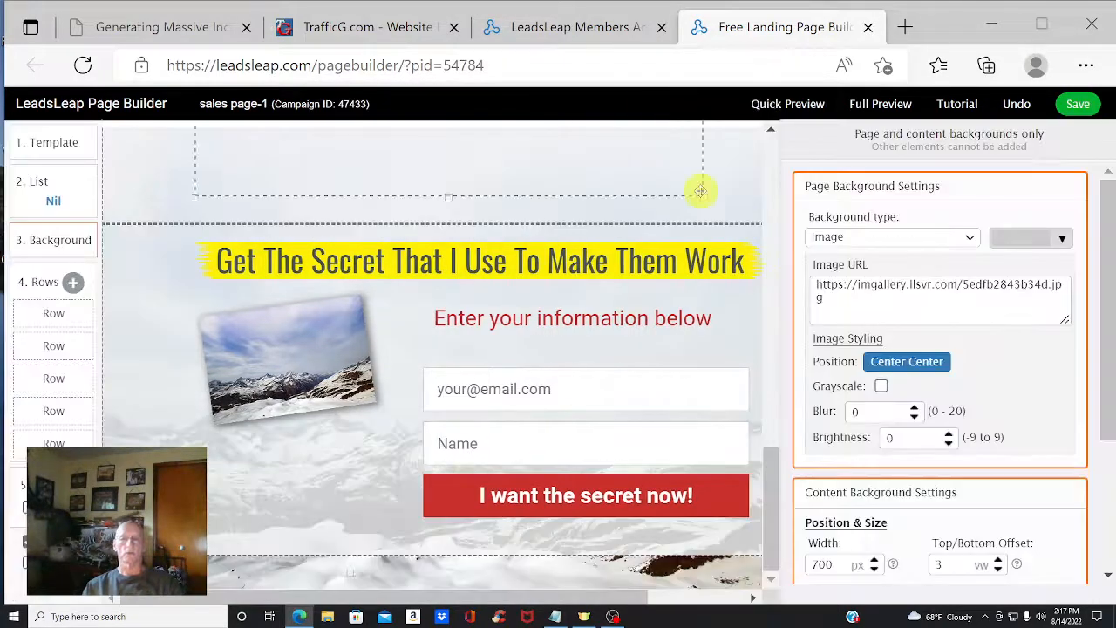
click(868, 27)
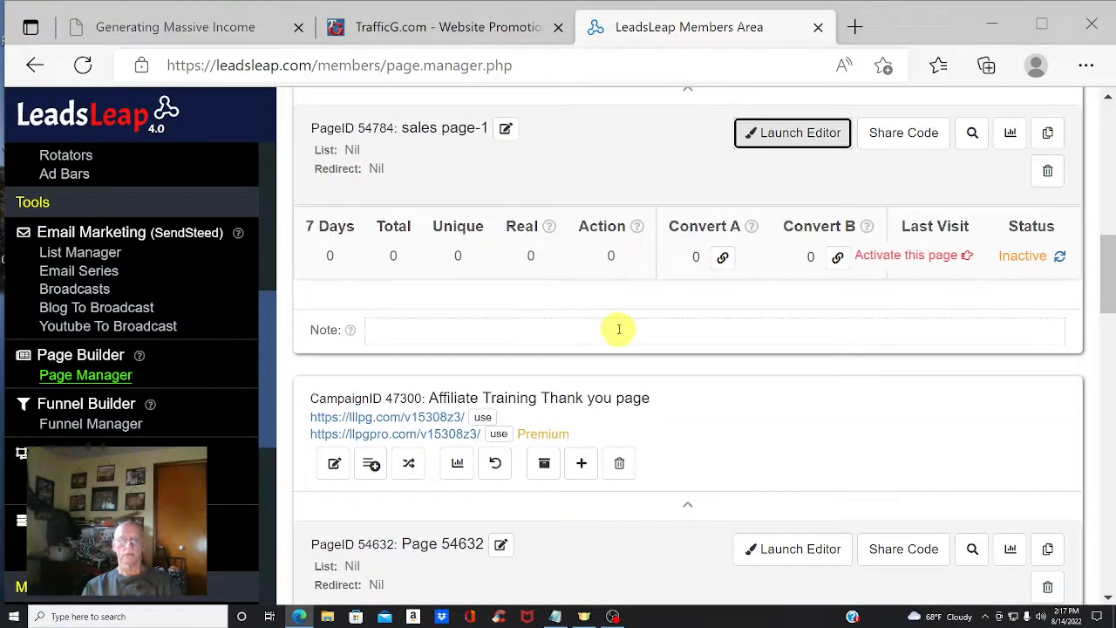
- Open the Affiliate Training campaign's premium llpgpro.com link from the page manager and examine its live opt-in page
scroll(618, 330, down, 3)
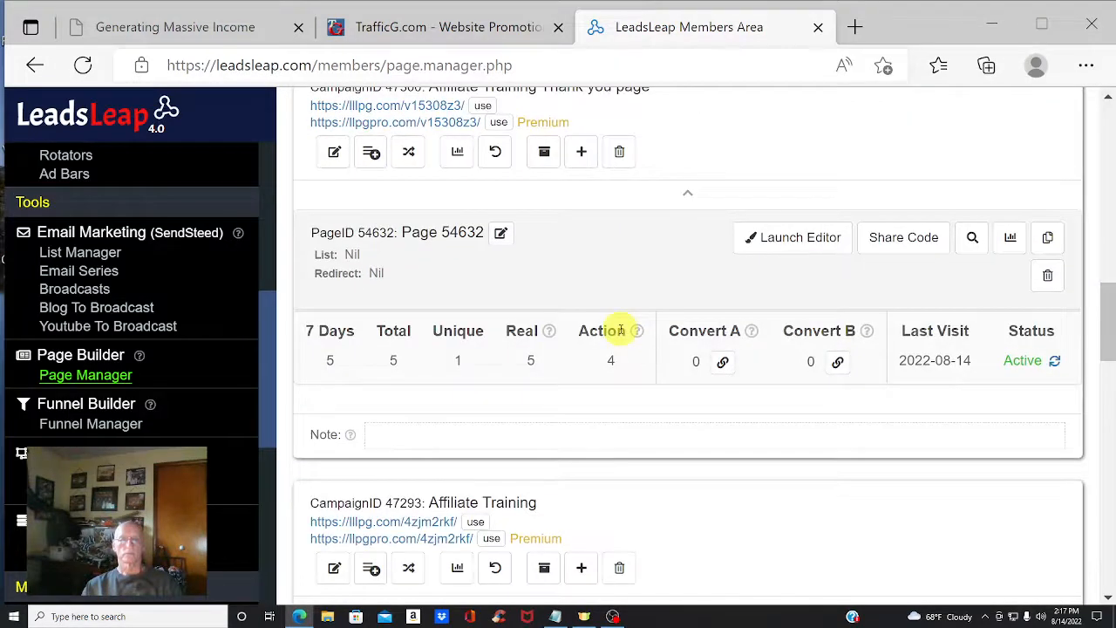
scroll(618, 330, up, 2)
scroll(617, 323, down, 2)
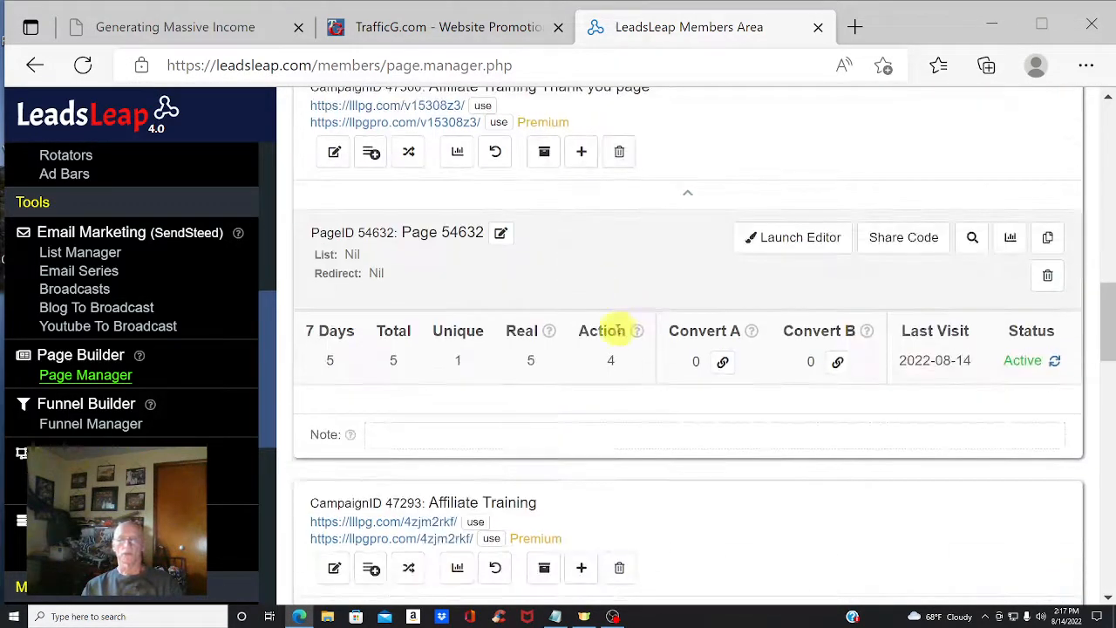
scroll(610, 270, down, 1)
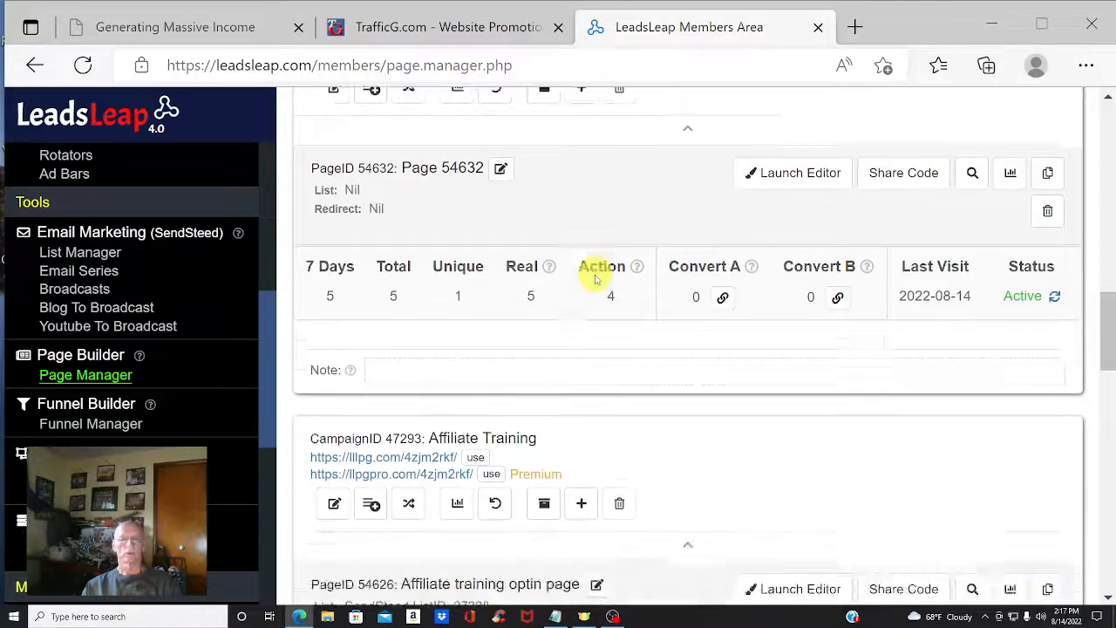
scroll(598, 276, up, 2)
scroll(628, 305, down, 5)
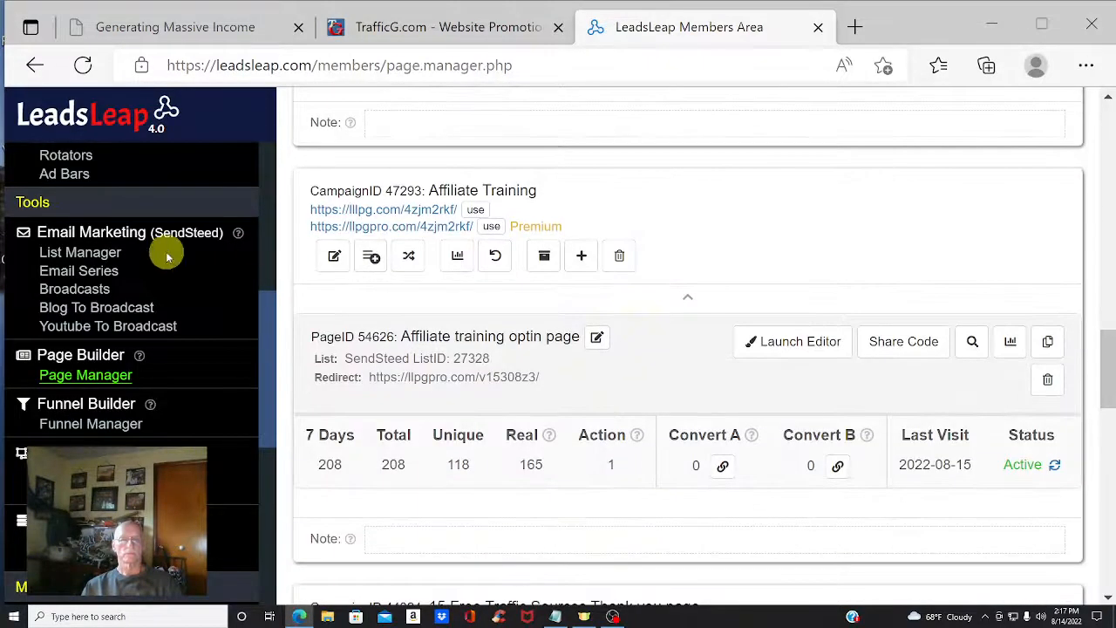
click(408, 228)
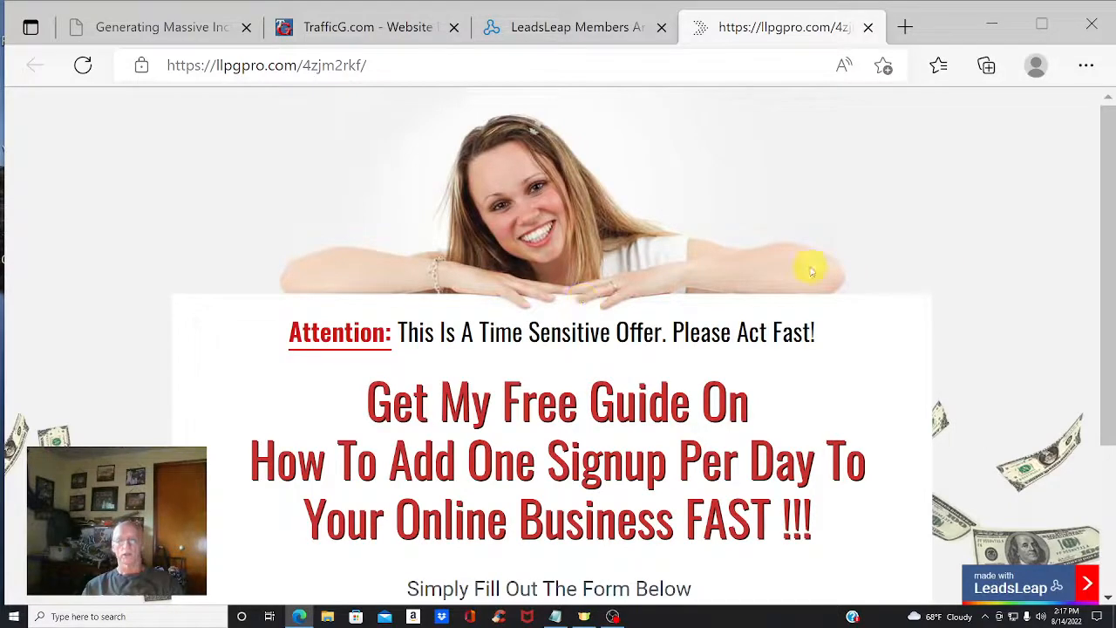
scroll(838, 234, down, 3)
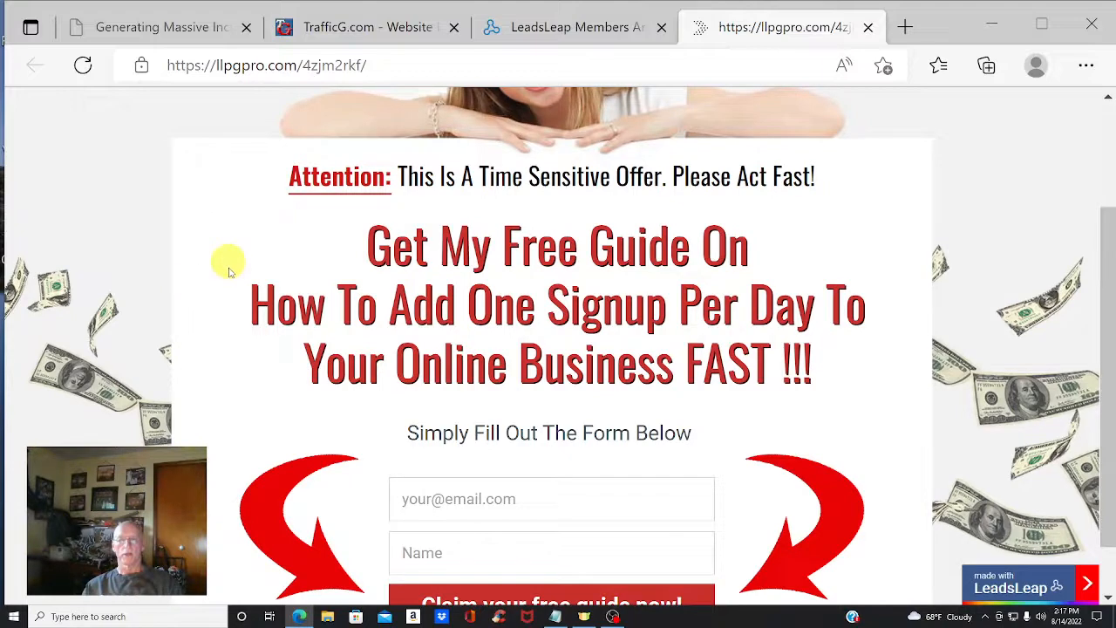
- Inspect the form and claim button on the live Affiliate Training opt-in page, and close the page
scroll(733, 327, down, 1)
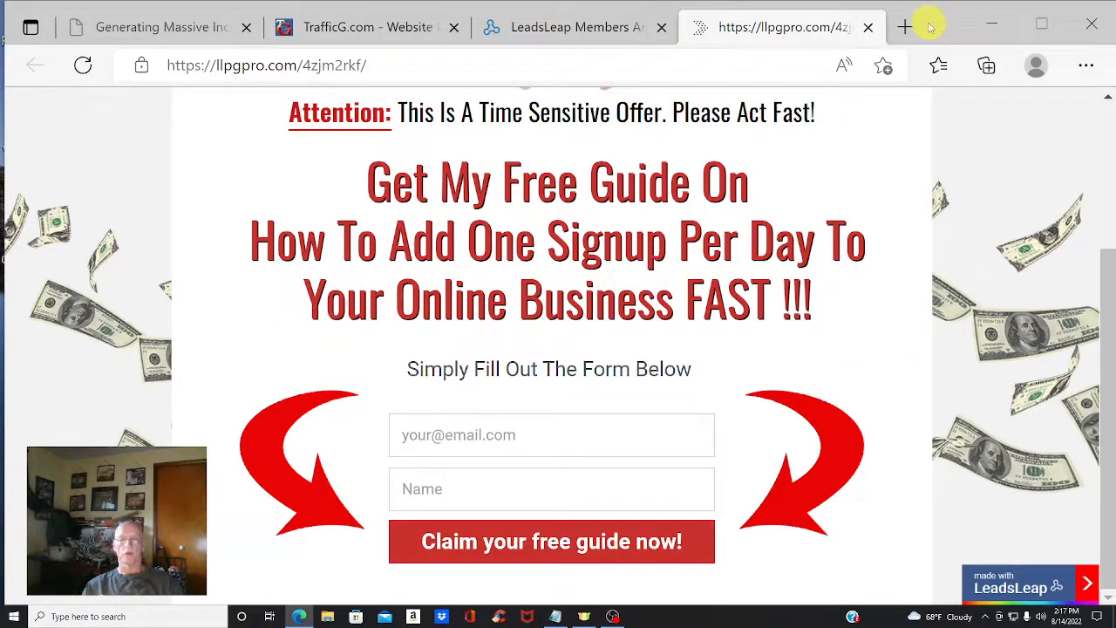
click(870, 28)
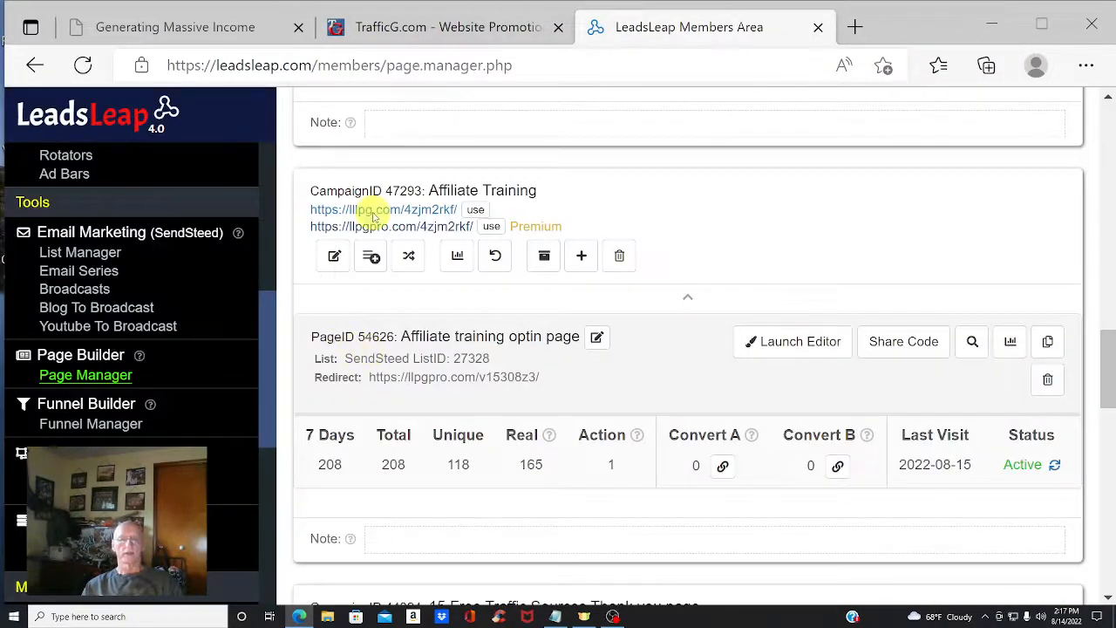
- Open the Affiliate Training Thank you page campaign's premium llpgpro.com link, view its live page, and close it
scroll(553, 294, up, 4)
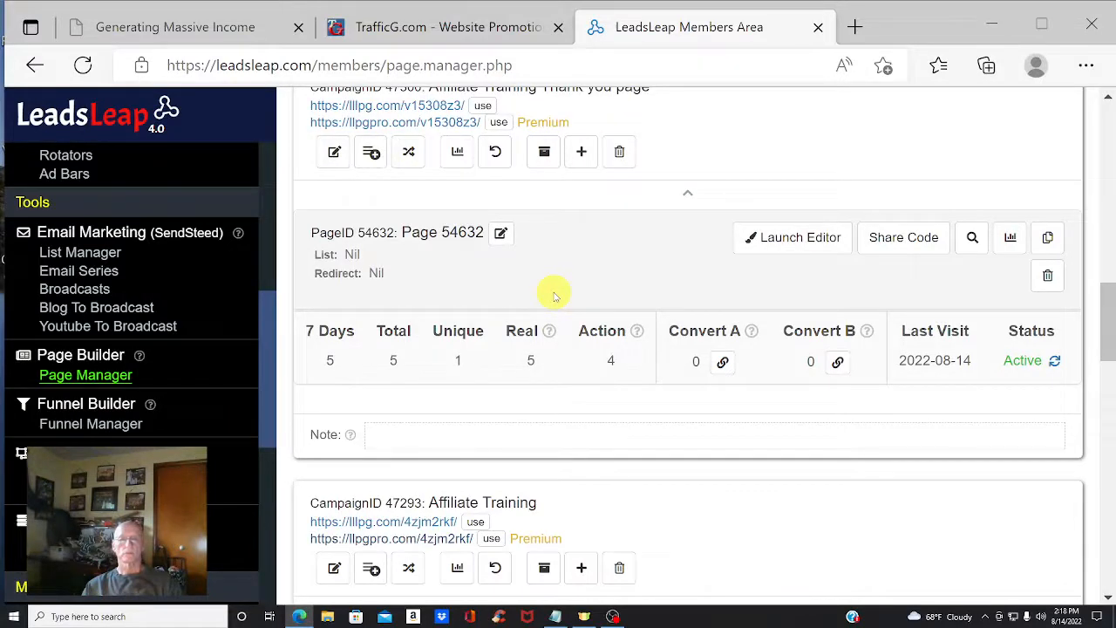
scroll(553, 296, up, 3)
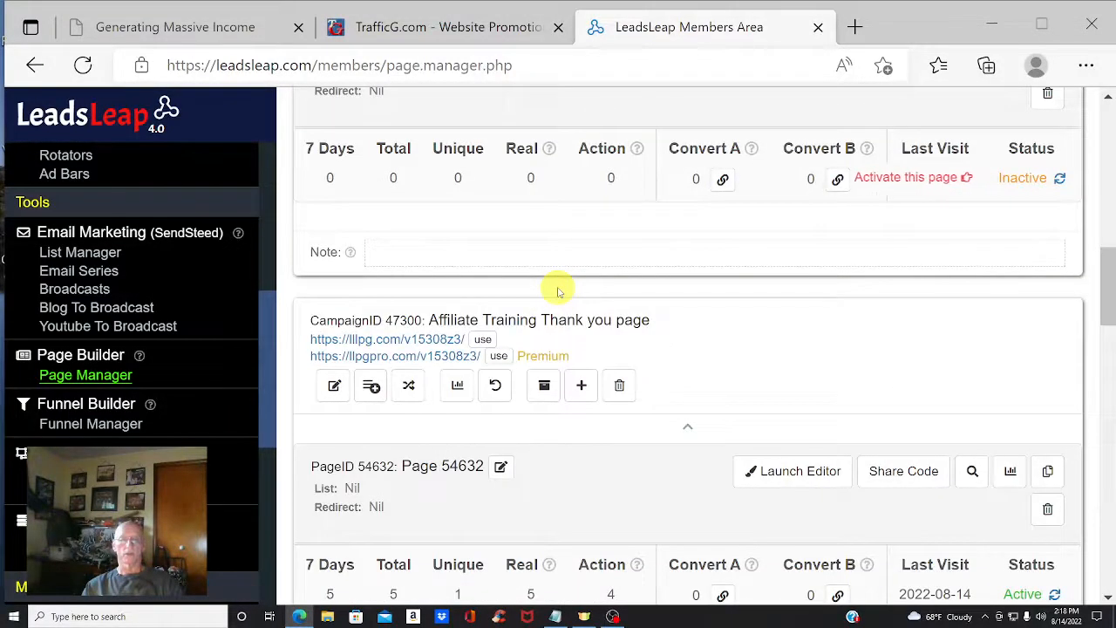
click(399, 358)
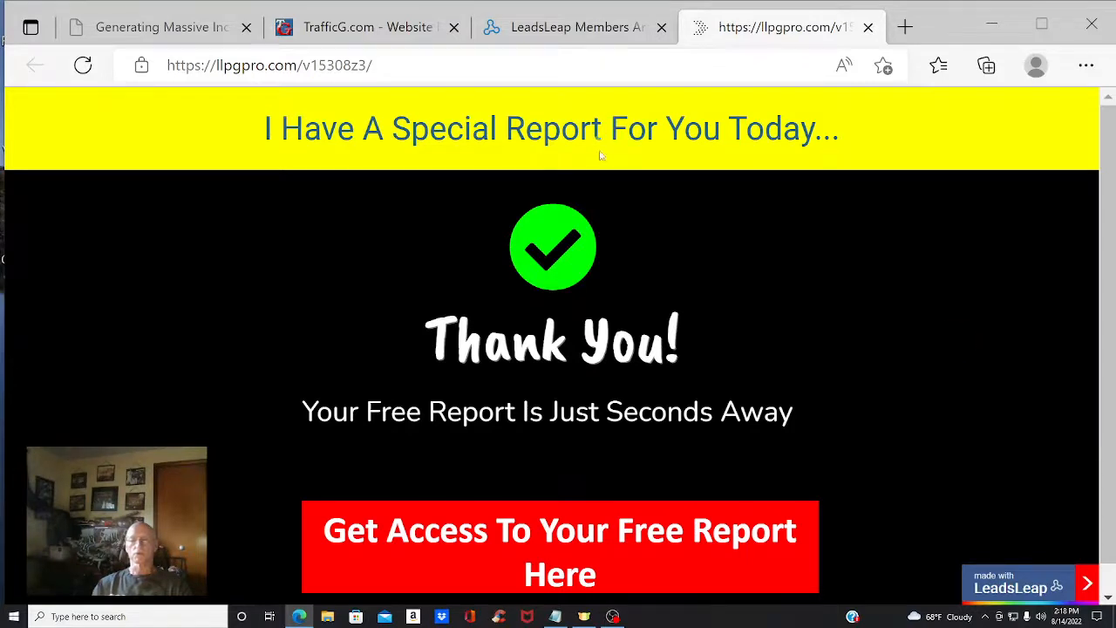
click(867, 27)
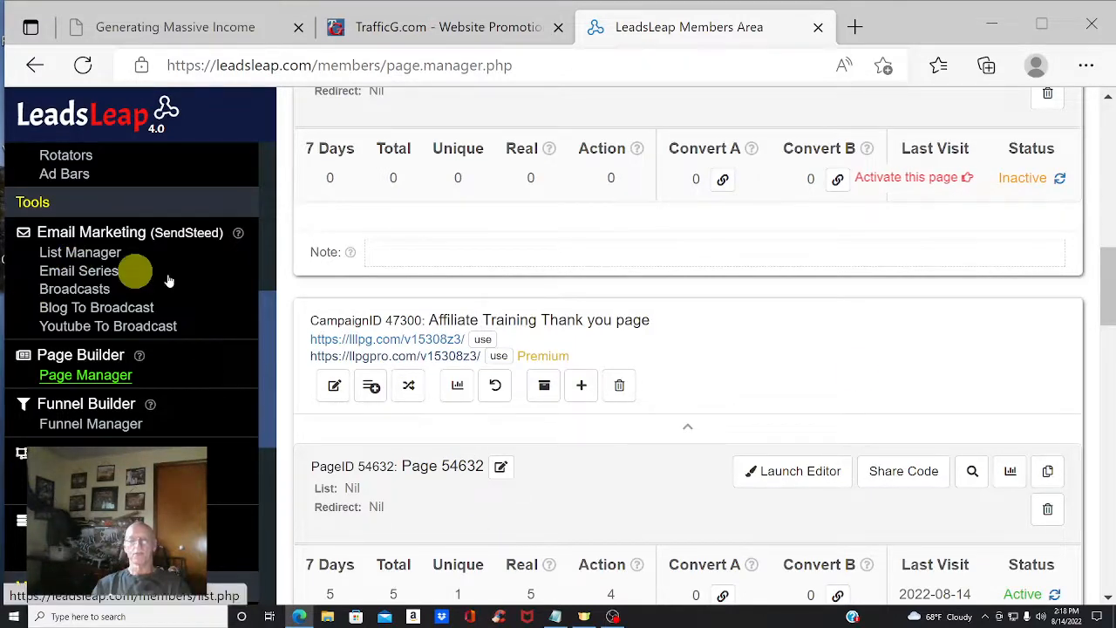
- Examine the hanna-1, Sales Page and Affiliate Training Thank you page entries in the page manager, including their links and activation status
scroll(855, 374, up, 2)
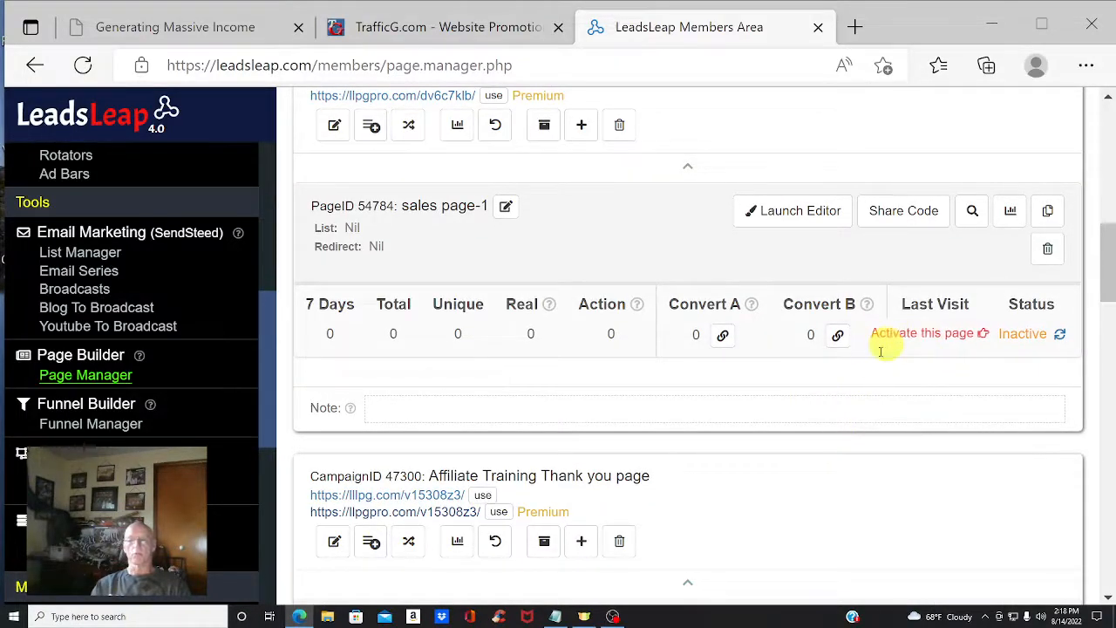
scroll(663, 288, up, 1)
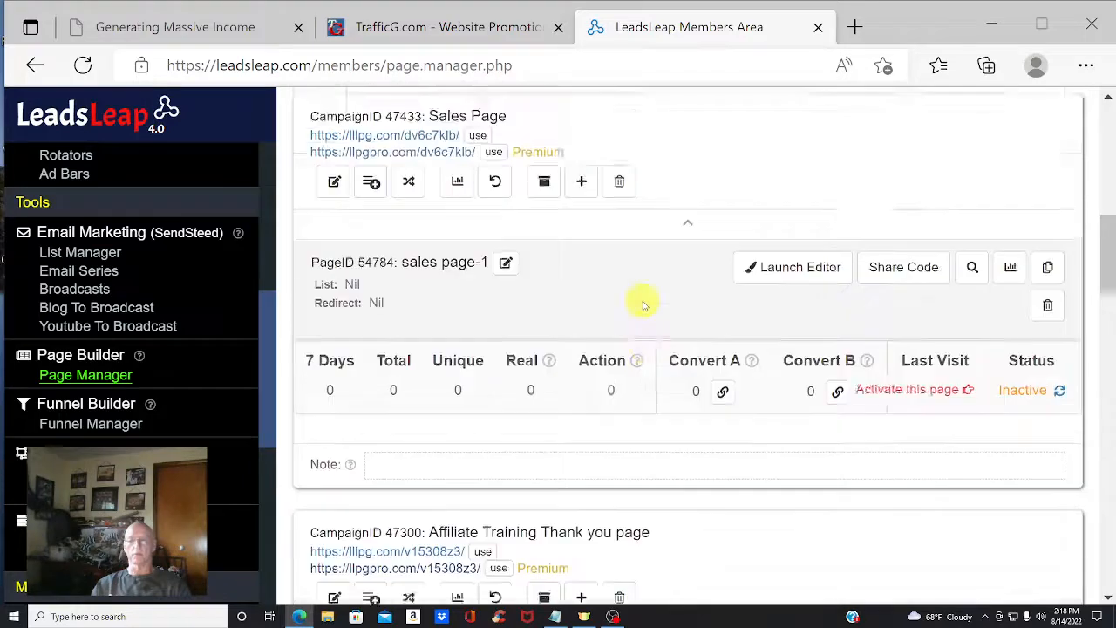
scroll(642, 305, up, 3)
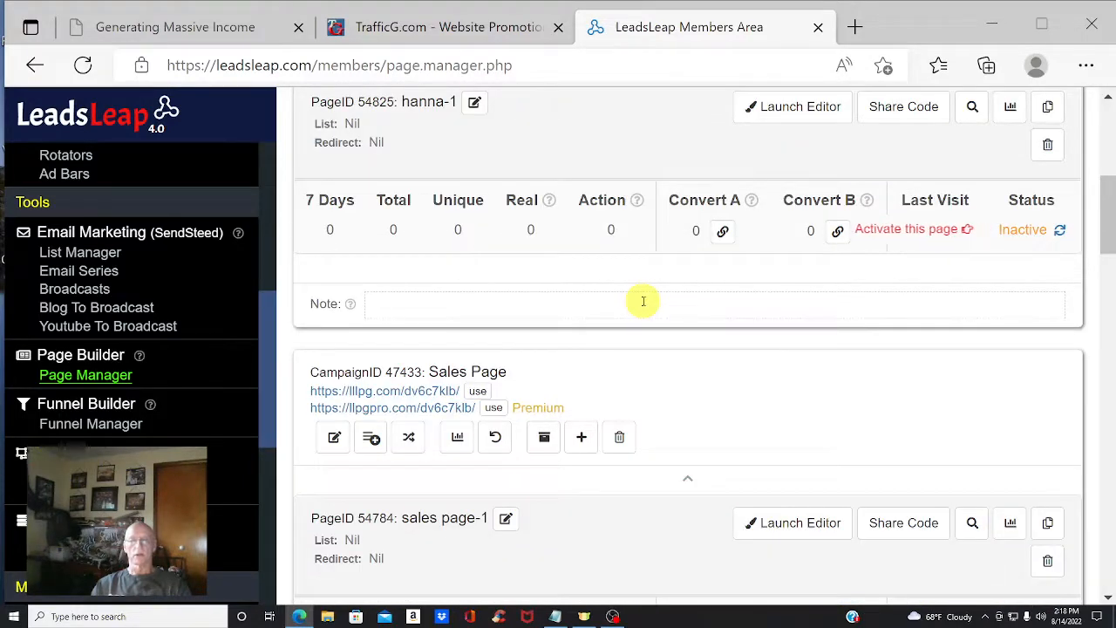
scroll(643, 301, down, 3)
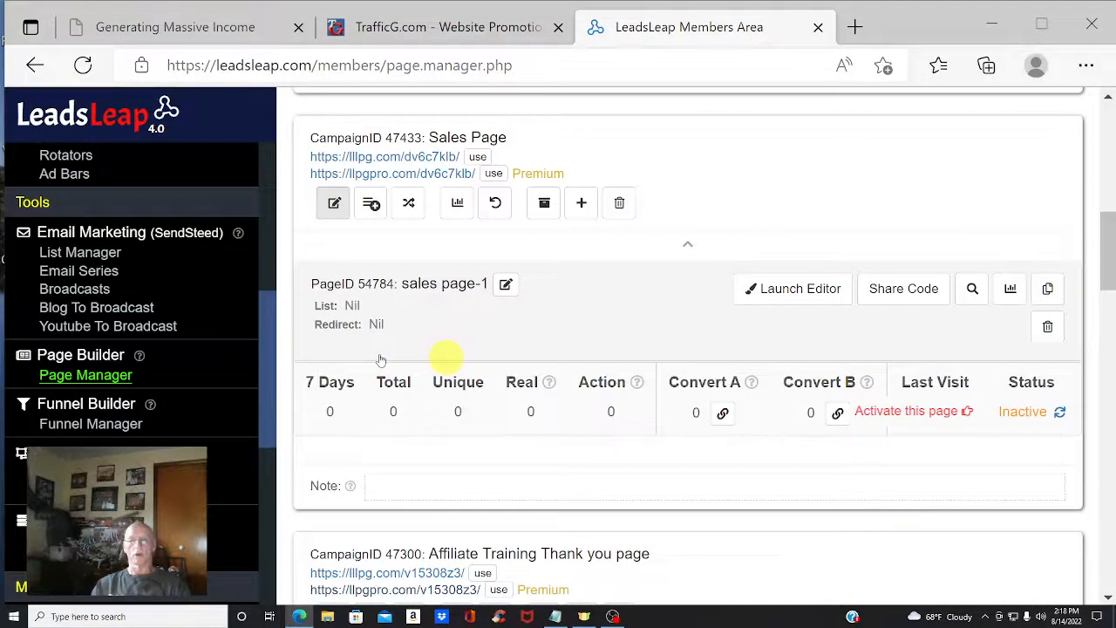
scroll(774, 401, down, 4)
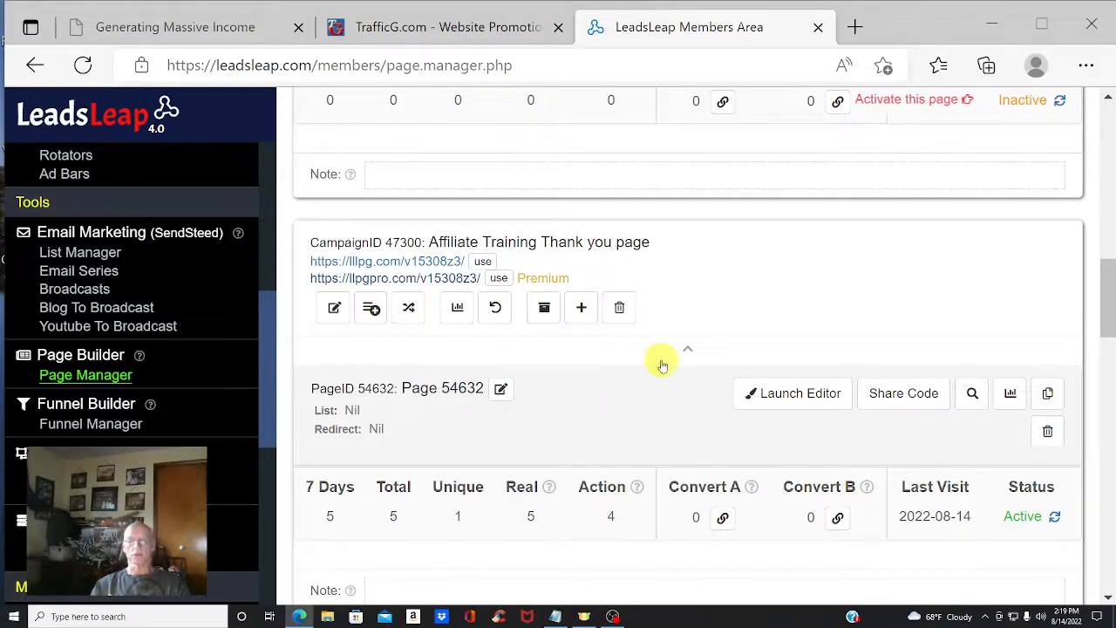
scroll(607, 404, up, 1)
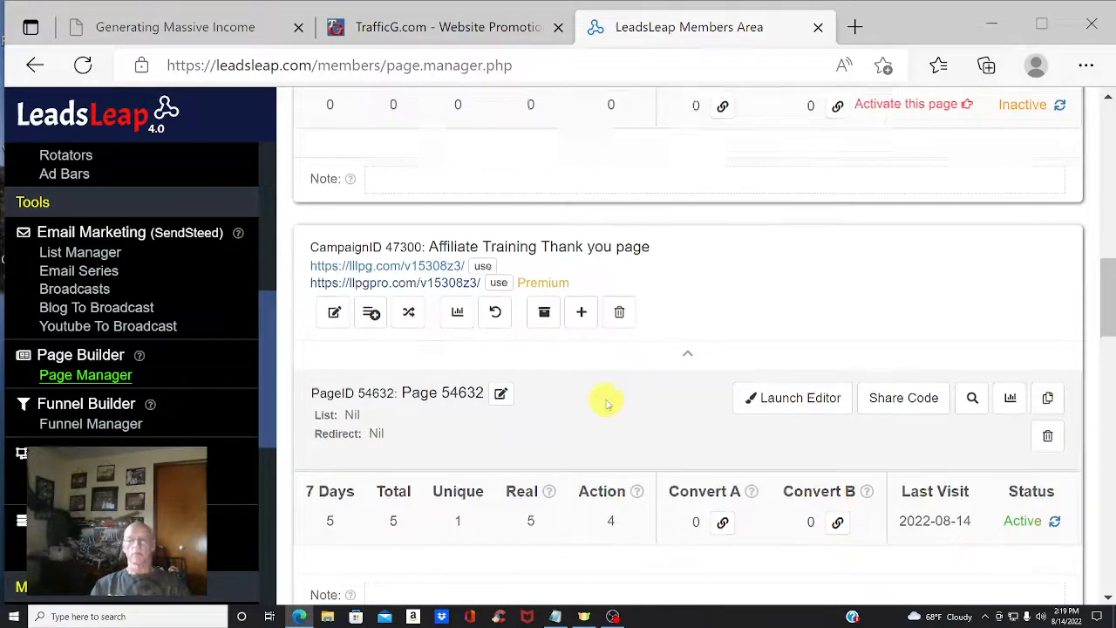
scroll(608, 404, up, 3)
scroll(607, 404, up, 3)
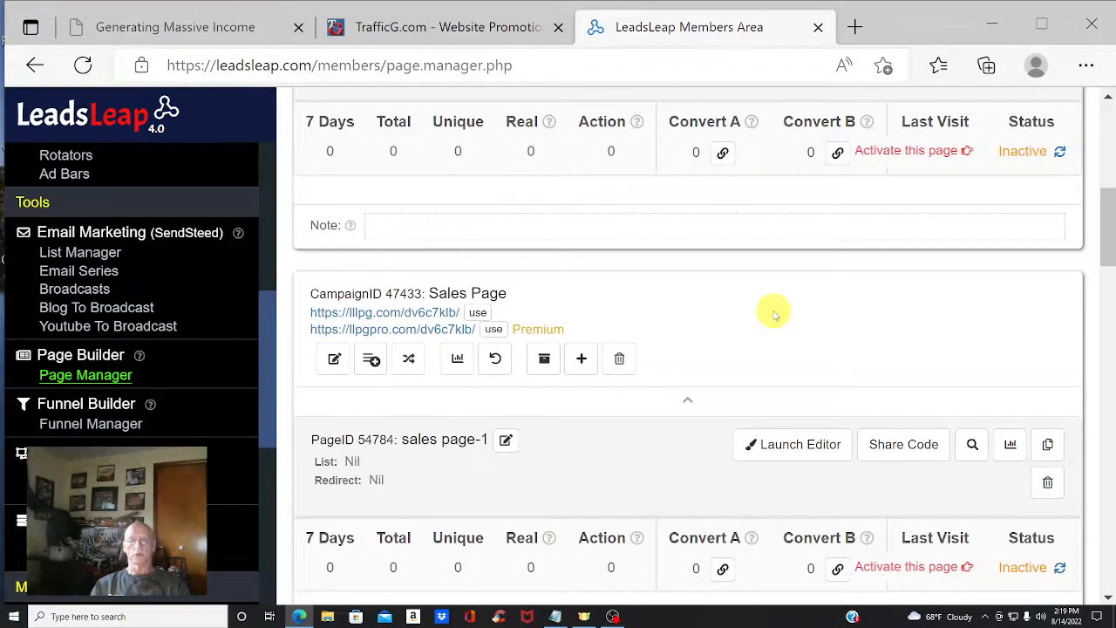
scroll(774, 314, down, 3)
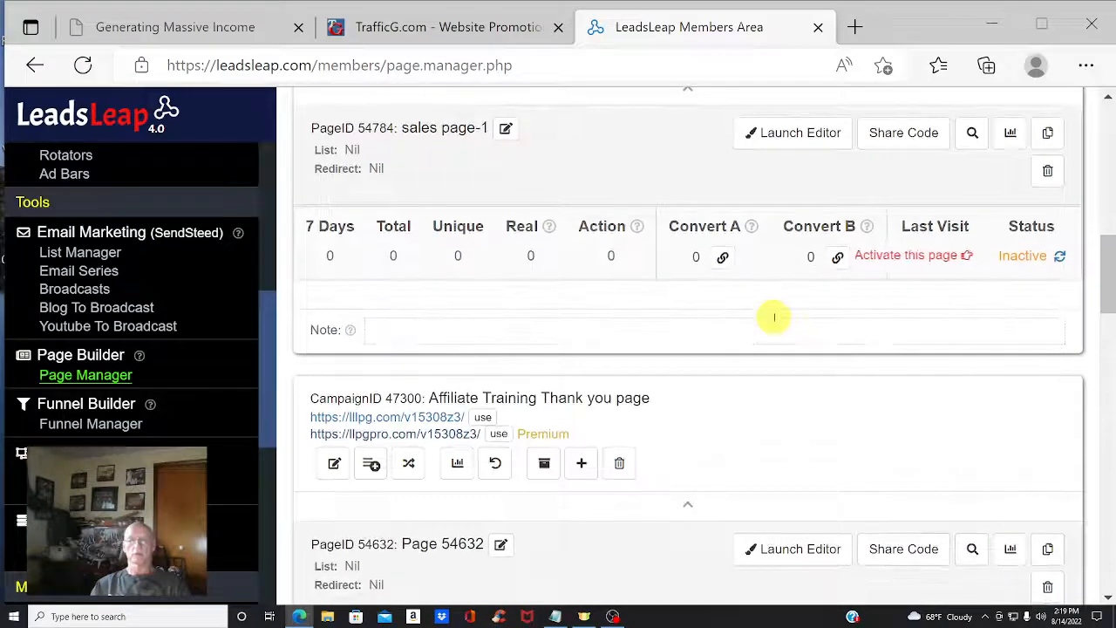
scroll(774, 319, up, 2)
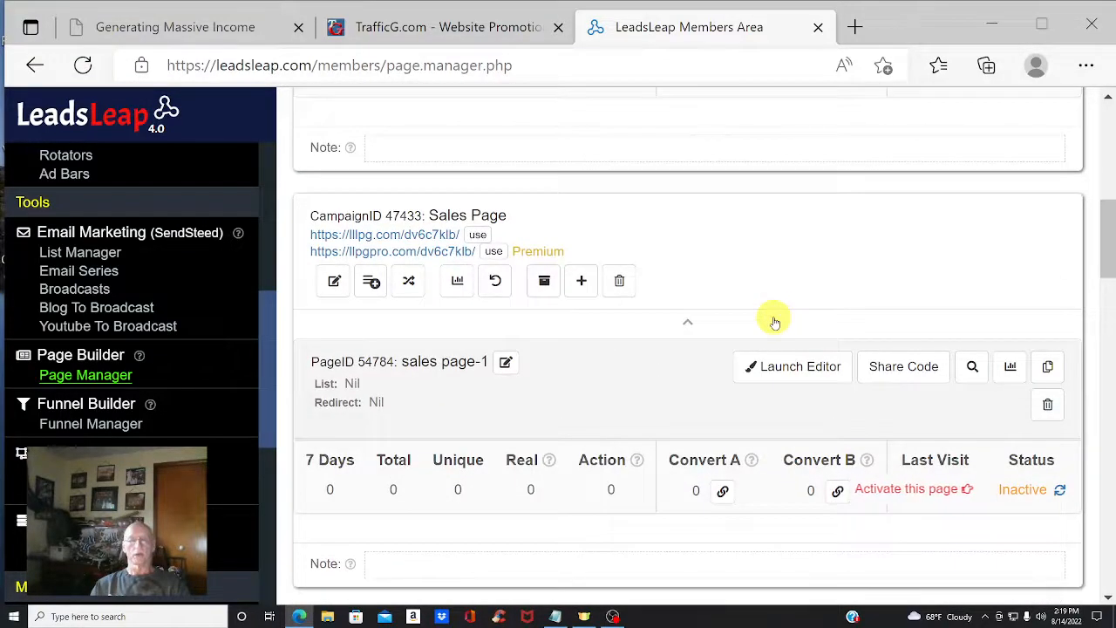